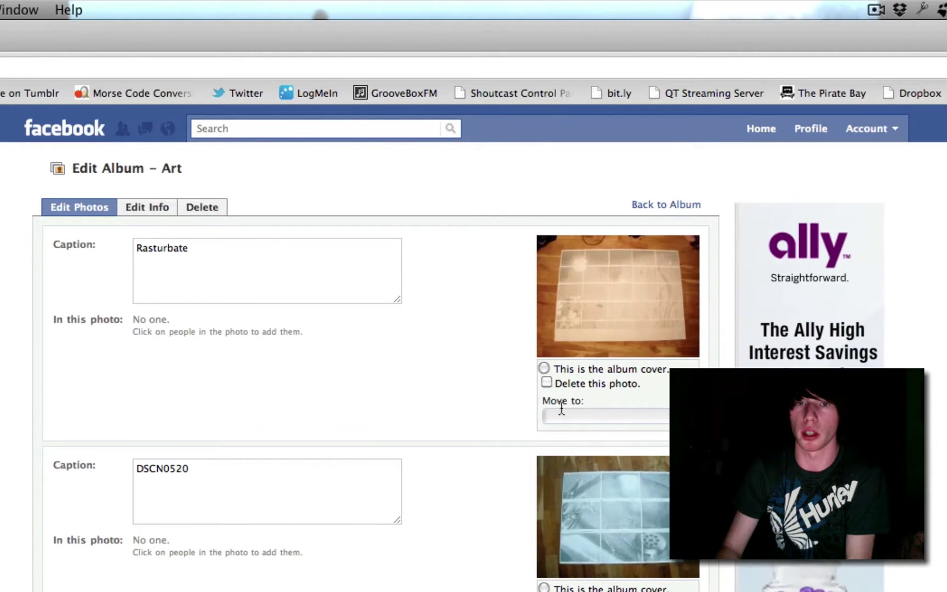
Check the first photo's album choices and leave them unchanged
{"action": "left_click", "coordinate": [560, 417]}
{"action": "left_click", "coordinate": [472, 377]}
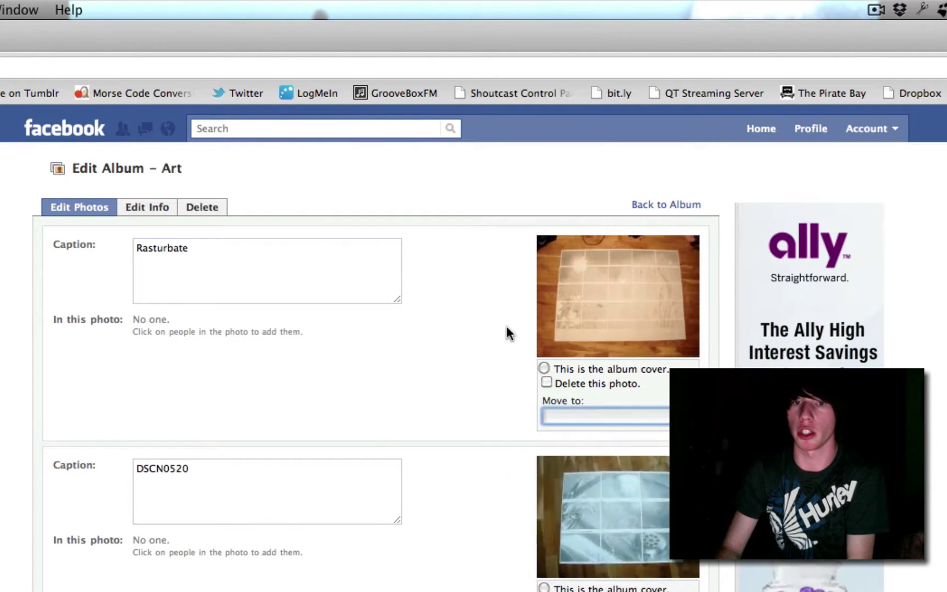
{"action": "left_click", "coordinate": [802, 140]}
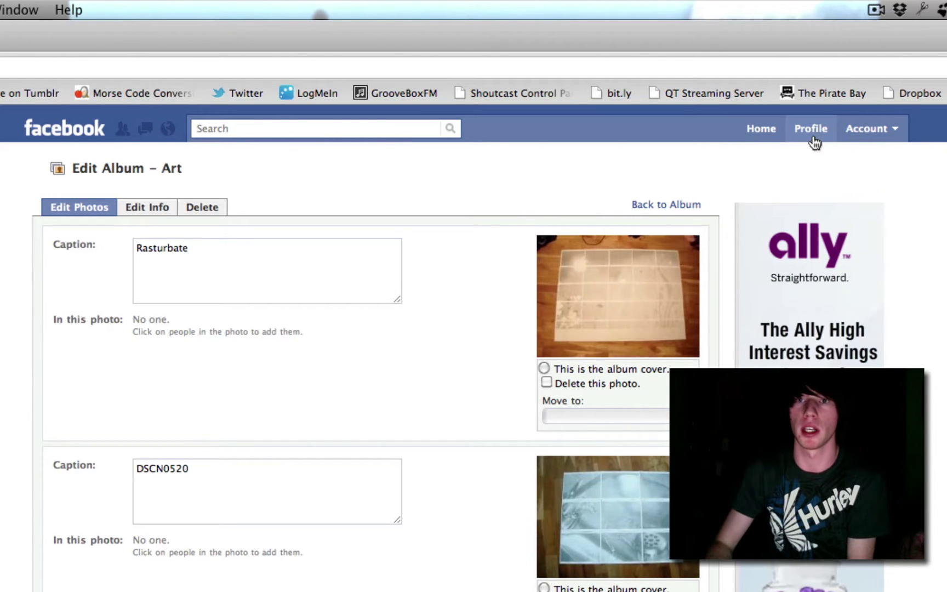
Go from the profile wall's photo to the Youtube album, then Albums, and open the Art album's photo grid
{"action": "left_click", "coordinate": [813, 133]}
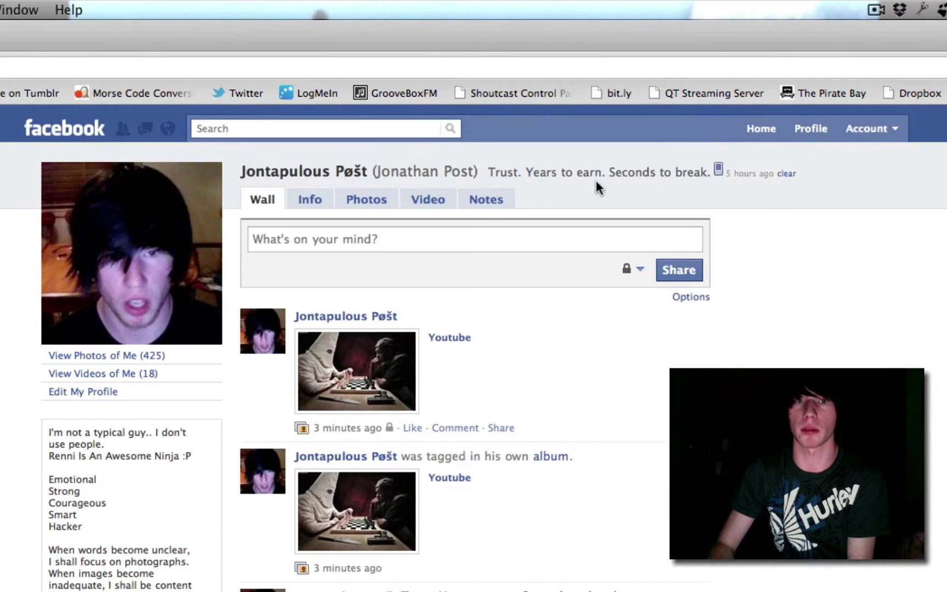
{"action": "left_click", "coordinate": [360, 370]}
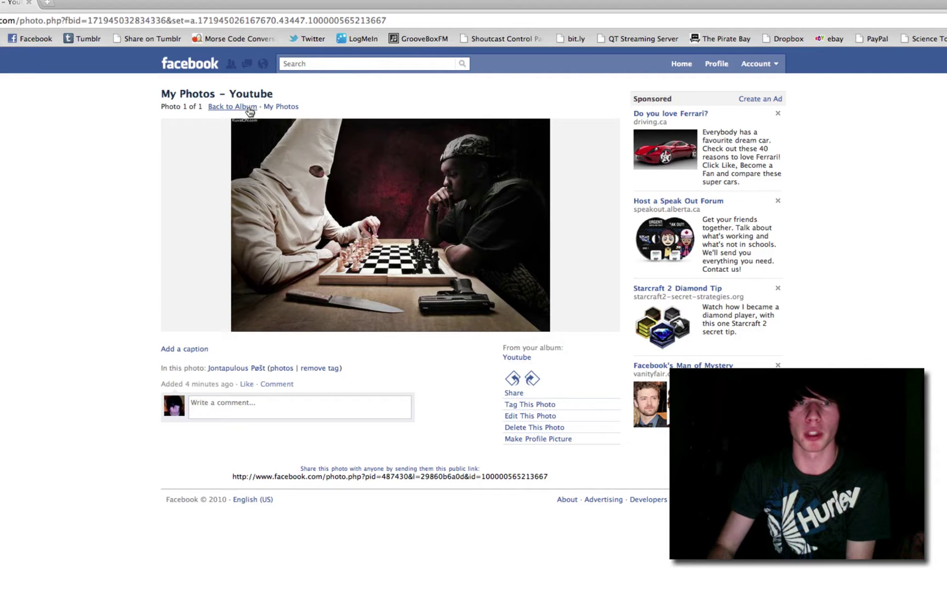
{"action": "left_click", "coordinate": [249, 108]}
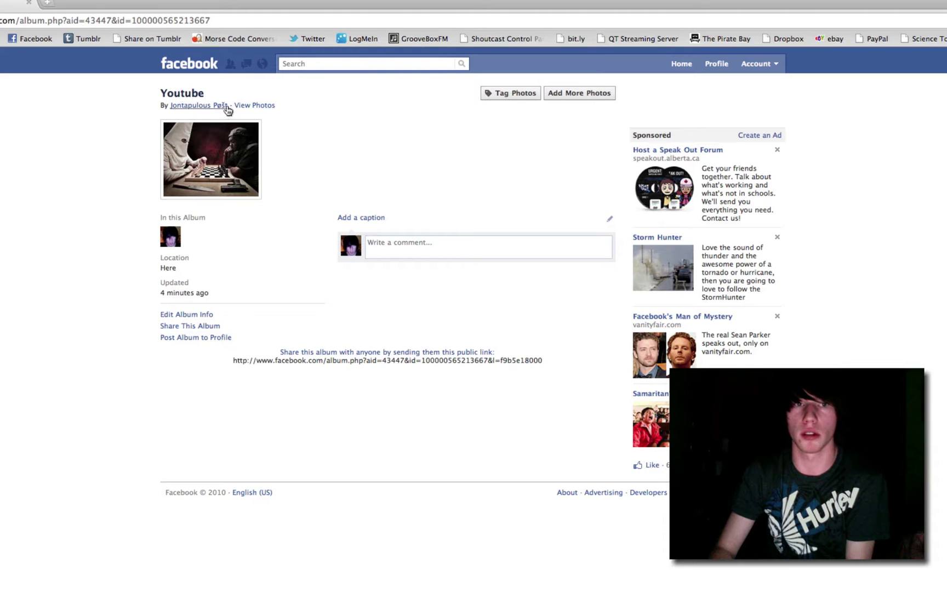
{"action": "left_click", "coordinate": [247, 106]}
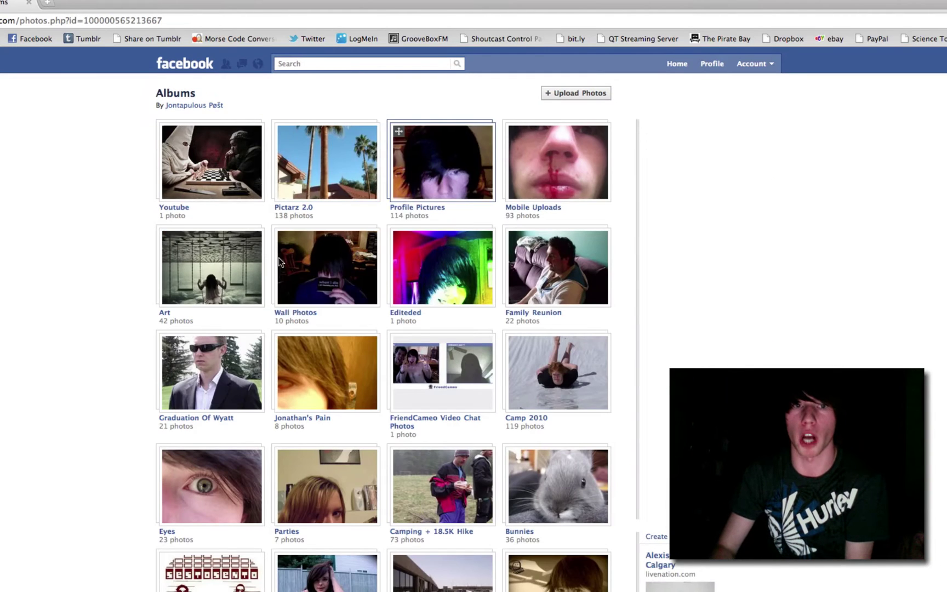
{"action": "left_click", "coordinate": [217, 246]}
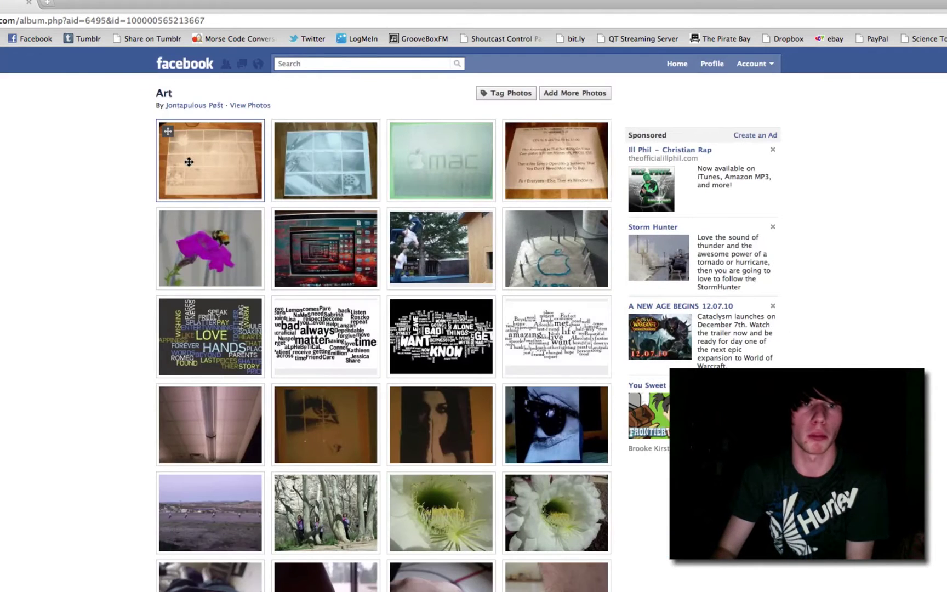
{"action": "left_click", "coordinate": [187, 160]}
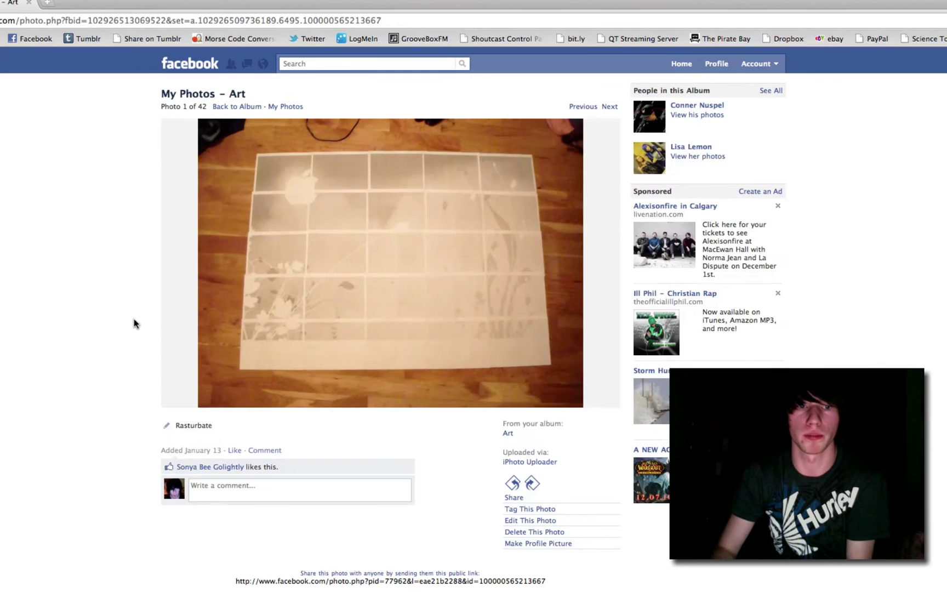
{"action": "key", "text": "super+bracketleft"}
{"action": "scroll", "coordinate": [82, 202], "scroll_direction": "down", "scroll_amount": 10}
{"action": "scroll", "coordinate": [82, 203], "scroll_direction": "down", "scroll_amount": 3}
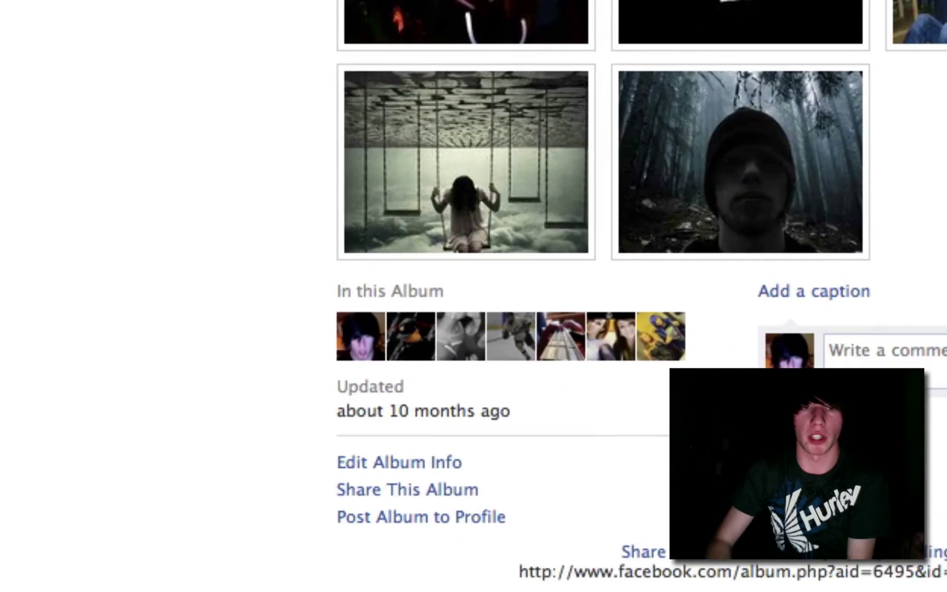
Open the Art album's Edit Photos page and launch Keyboard And Mouse Recorder, choosing Register later
{"action": "left_click", "coordinate": [397, 464]}
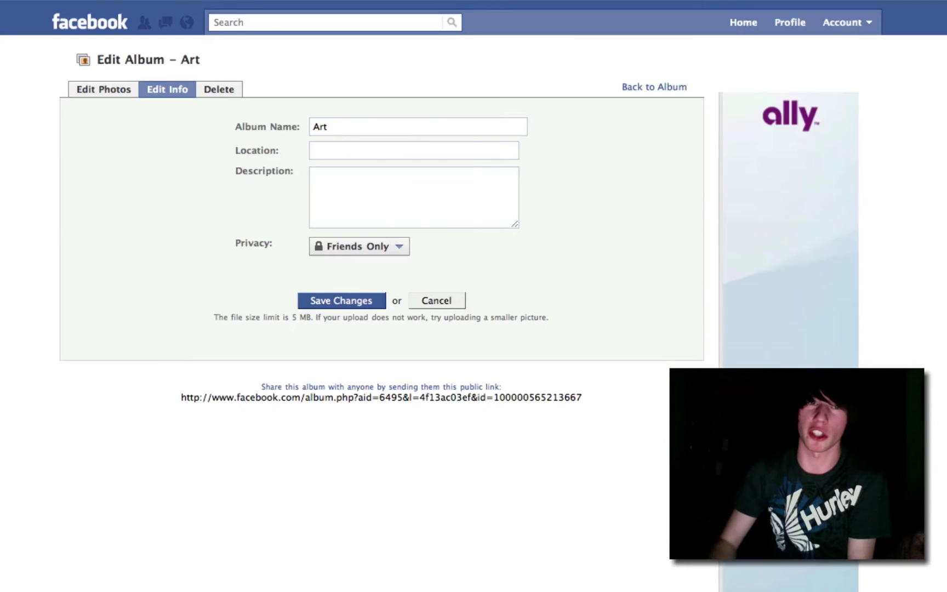
{"action": "left_click", "coordinate": [104, 87]}
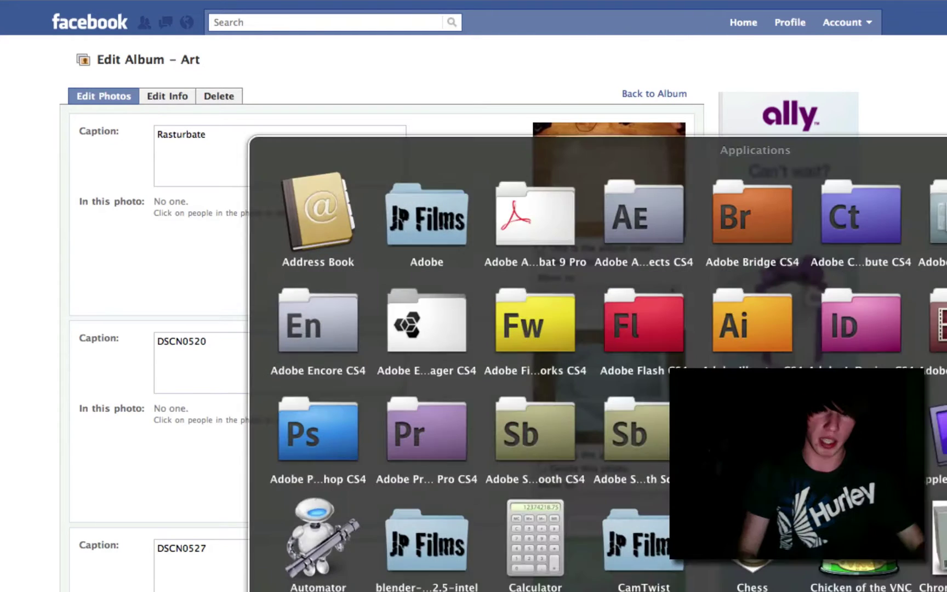
{"action": "scroll", "coordinate": [597, 362], "scroll_direction": "down", "scroll_amount": 5}
{"action": "scroll", "coordinate": [597, 362], "scroll_direction": "down", "scroll_amount": 5}
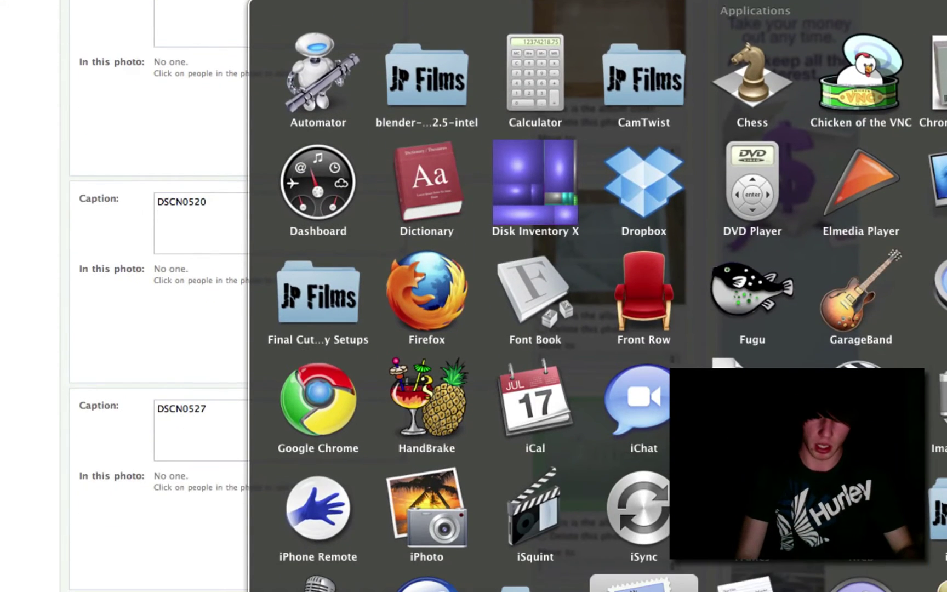
{"action": "key", "text": "Escape"}
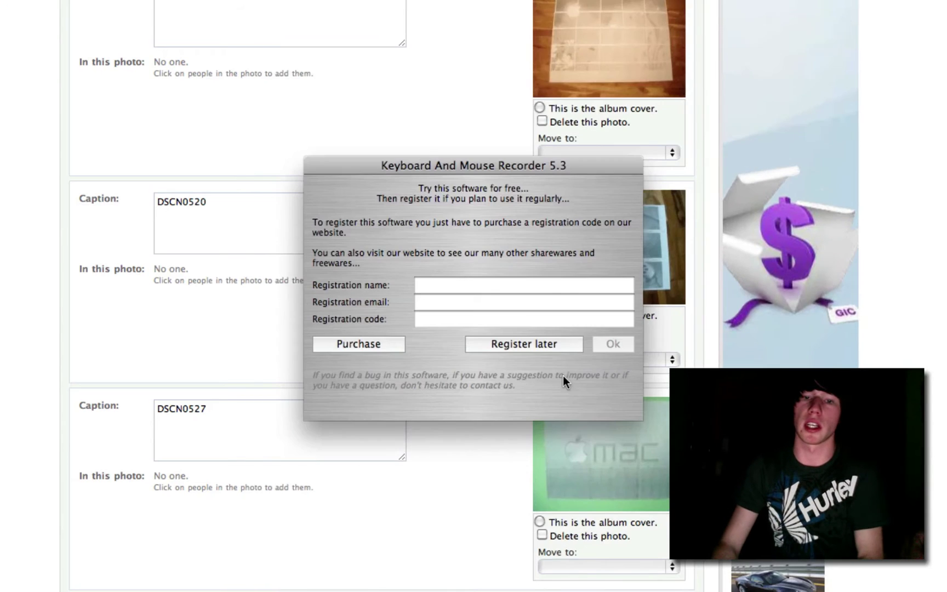
{"action": "left_click", "coordinate": [528, 344]}
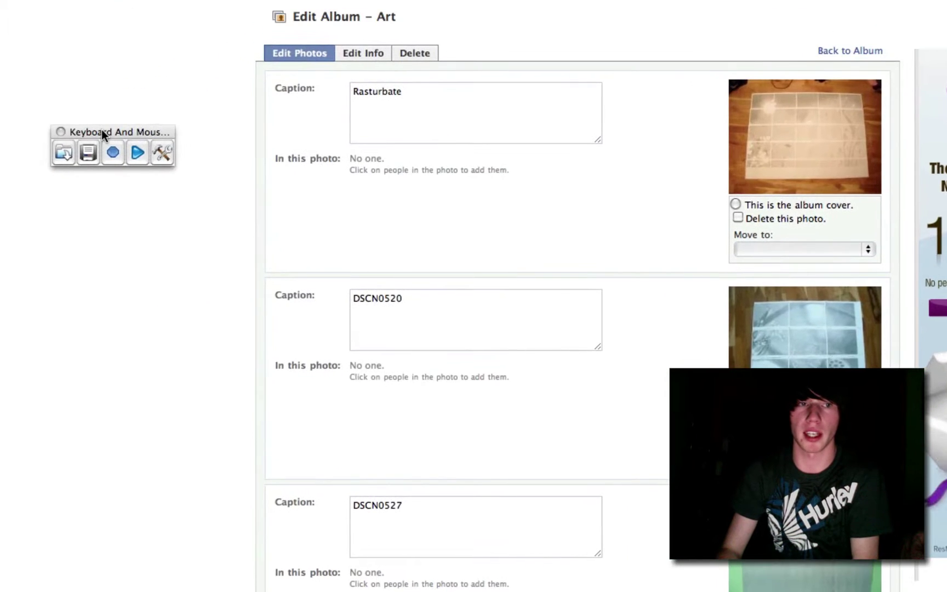
Place the recorder toolbar beside the page and set the first two photos to move to Youtube
{"action": "mouse_move", "coordinate": [101, 129]}
{"action": "left_mouse_down"}
{"action": "mouse_move", "coordinate": [155, 135]}
{"action": "mouse_move", "coordinate": [119, 133]}
{"action": "left_mouse_up"}
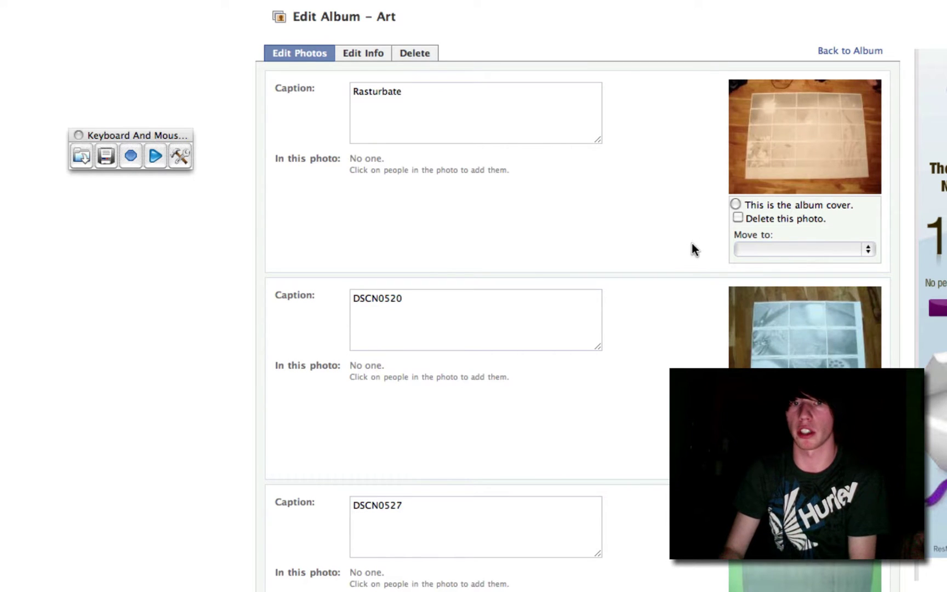
{"action": "left_click", "coordinate": [748, 250]}
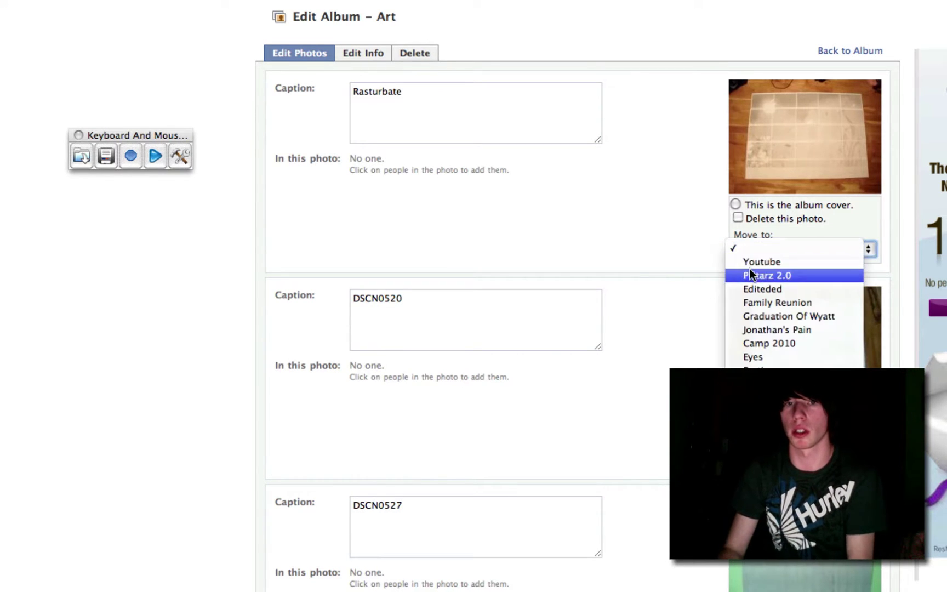
{"action": "left_click", "coordinate": [751, 262]}
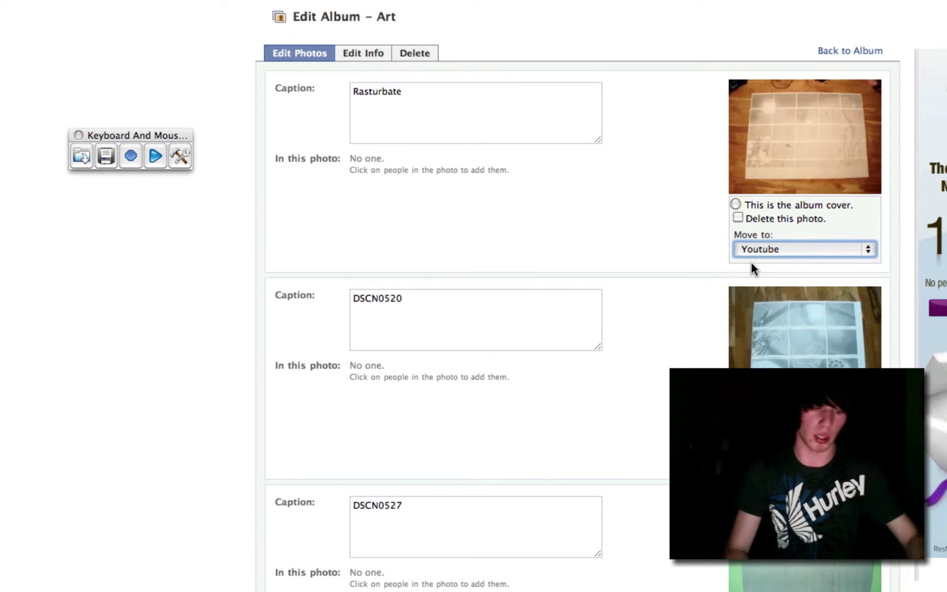
{"action": "key", "text": "Tab"}
{"action": "key", "text": "space"}
{"action": "key", "text": "Down"}
{"action": "key", "text": "Return"}
{"action": "left_click", "coordinate": [751, 262]}
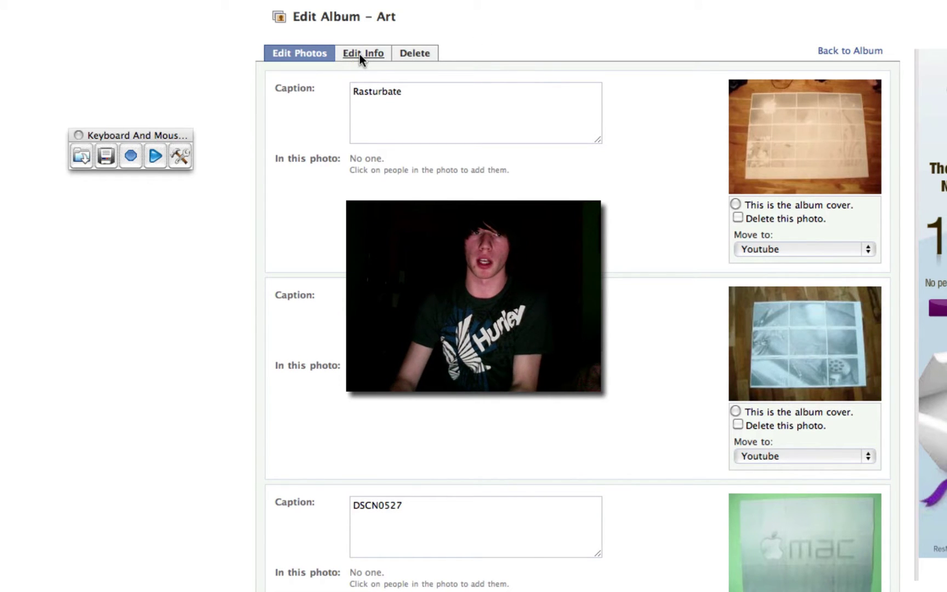
Reload the photo editor and set only the first photo to move to Youtube
{"action": "left_click", "coordinate": [318, 54]}
{"action": "left_click", "coordinate": [760, 254]}
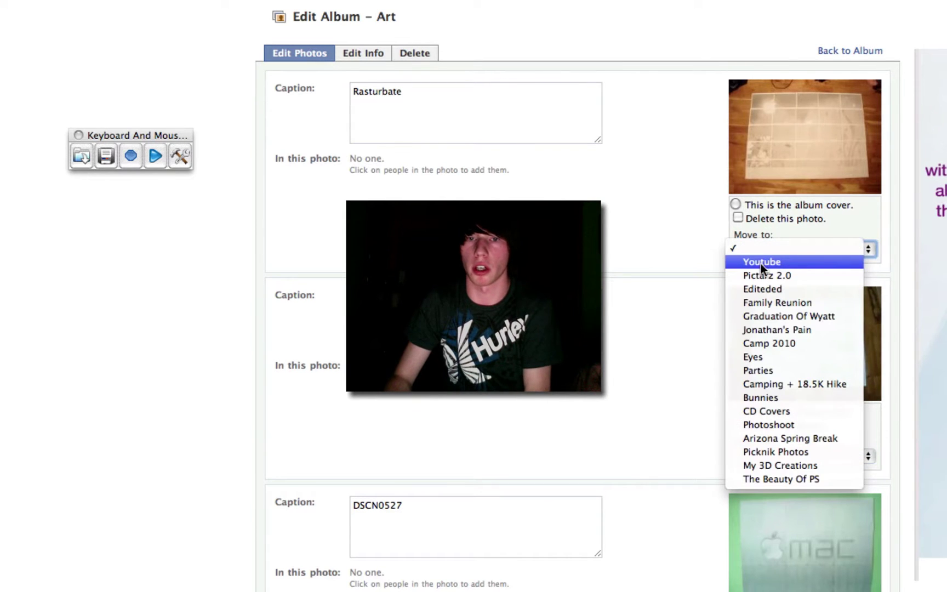
{"action": "left_click", "coordinate": [761, 265]}
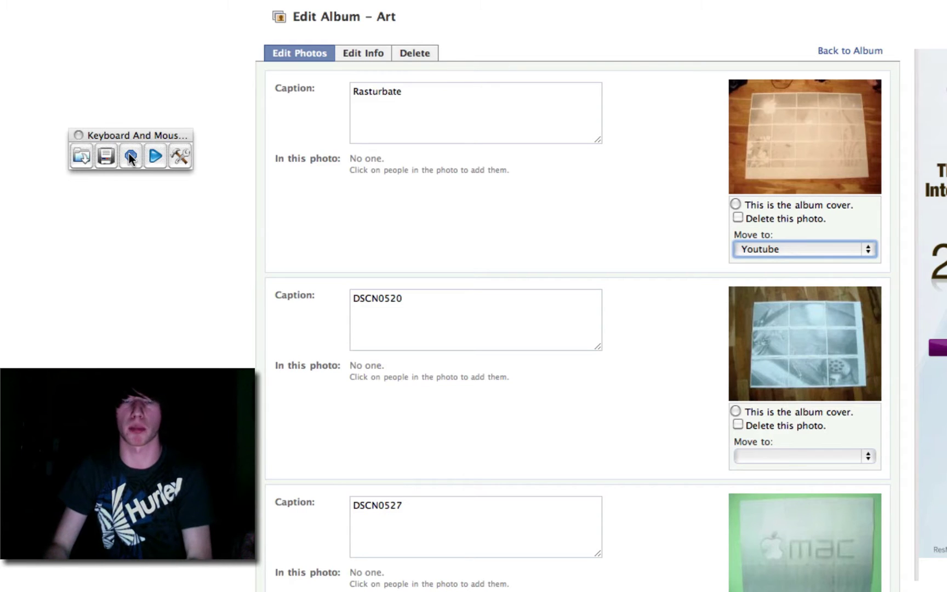
Record a macro that sets DSCN0520 and DSCN0527 to move to the Youtube album
{"action": "left_click", "coordinate": [130, 155]}
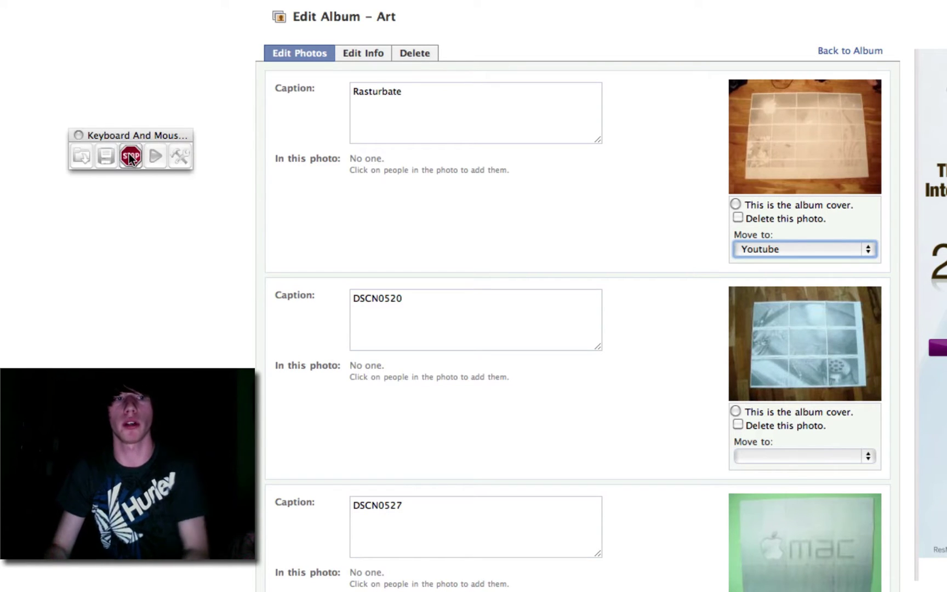
{"action": "key", "text": "Tab"}
{"action": "key", "text": "Tab"}
{"action": "key", "text": "space"}
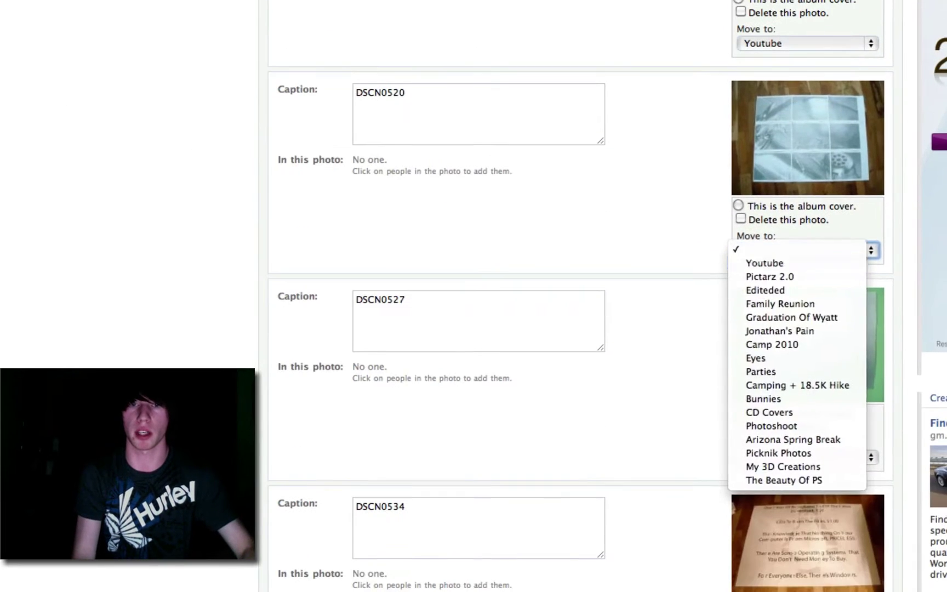
{"action": "key", "text": "Down"}
{"action": "key", "text": "Return"}
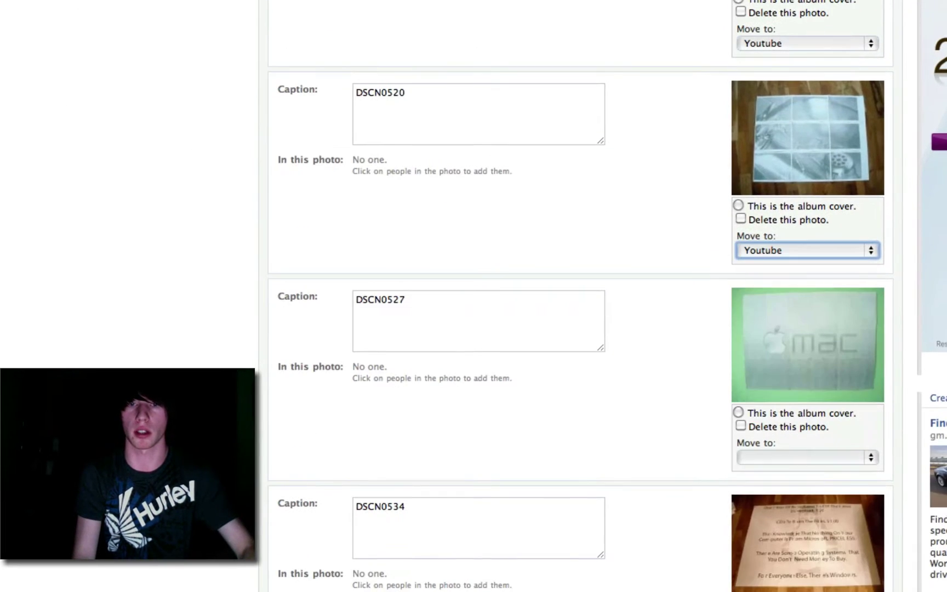
{"action": "key", "text": "Tab"}
{"action": "key", "text": "Tab"}
{"action": "key", "text": "Tab"}
{"action": "key", "text": "space"}
{"action": "key", "text": "Down"}
{"action": "key", "text": "Return"}
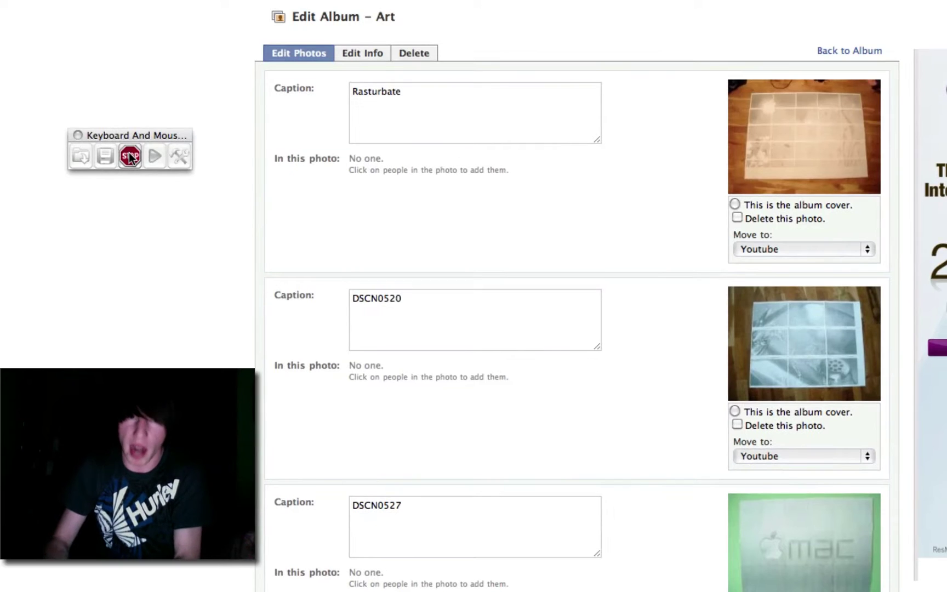
{"action": "left_click", "coordinate": [130, 157]}
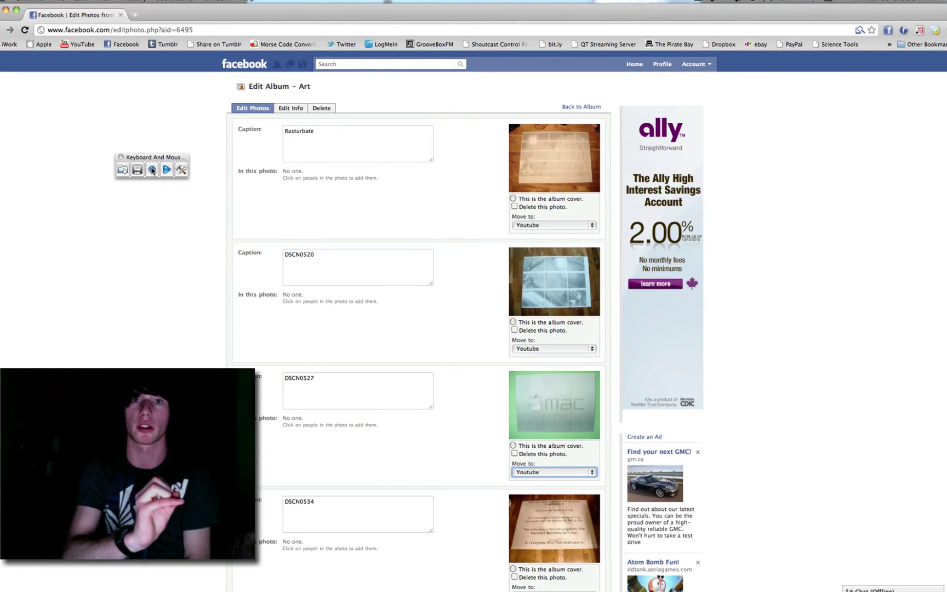
Set the recorder's loop playback count to 3 in its preferences and apply it
{"action": "left_click", "coordinate": [183, 170]}
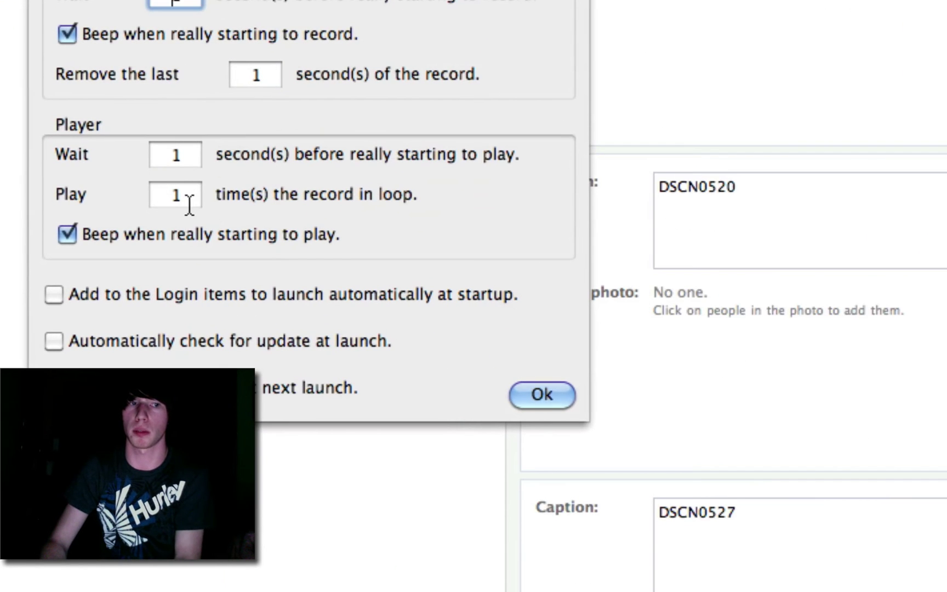
{"action": "left_click", "coordinate": [186, 200]}
{"action": "key", "text": "BackSpace"}
{"action": "type", "text": "5"}
{"action": "key", "text": "BackSpace"}
{"action": "type", "text": "3"}
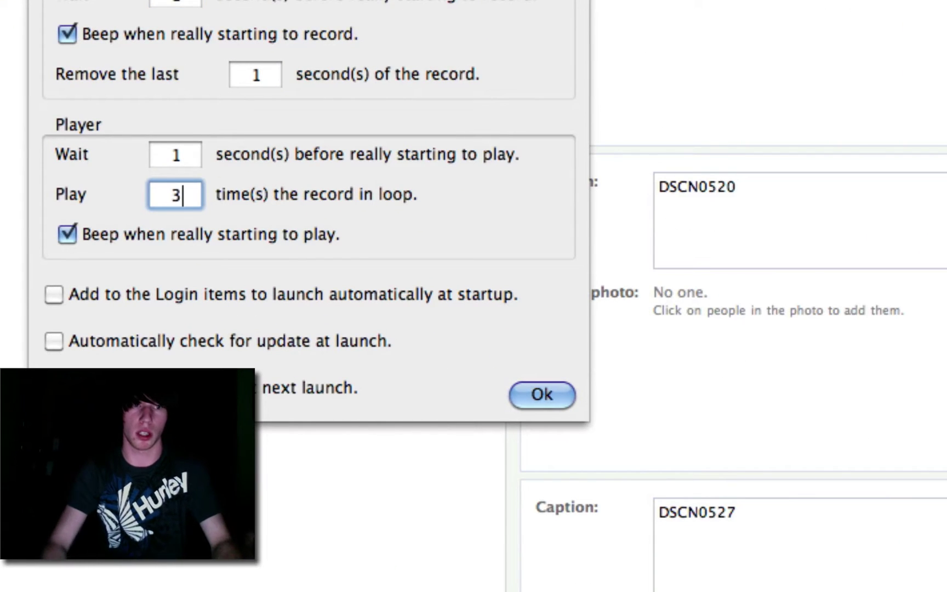
{"action": "left_click", "coordinate": [545, 386]}
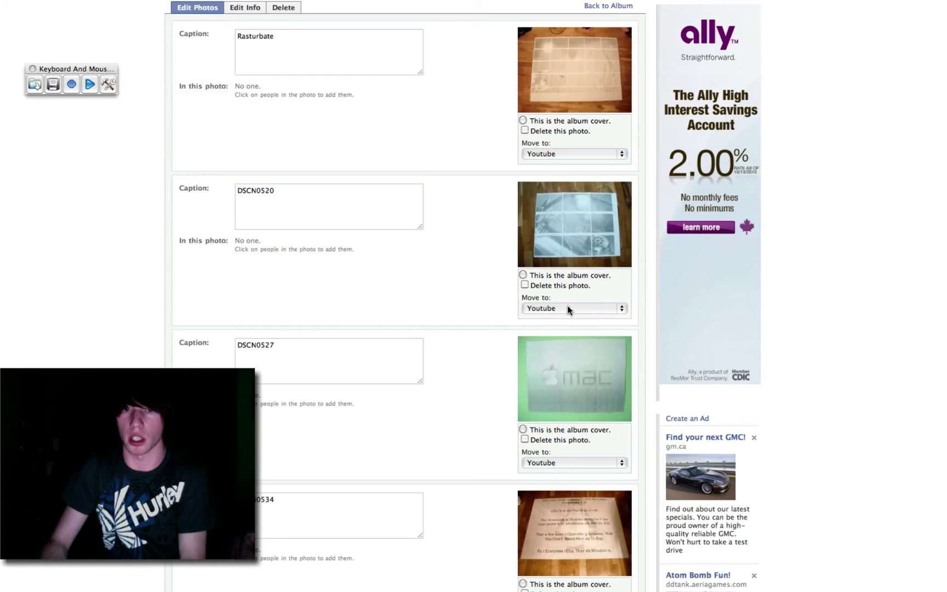
Replay the macro from the next photo, setting it and IMGP2129 to move to Youtube
{"action": "left_click", "coordinate": [550, 463]}
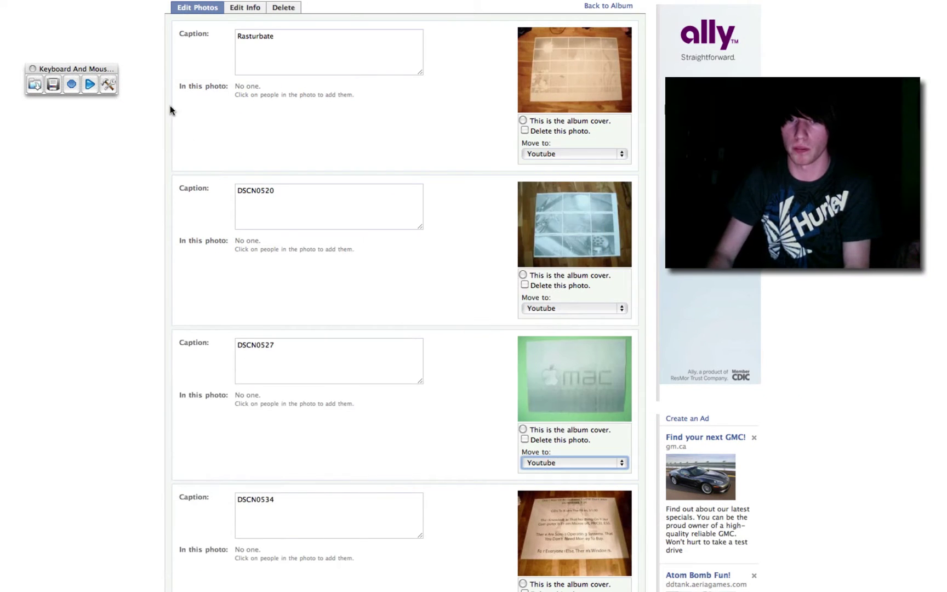
{"action": "left_click", "coordinate": [91, 86]}
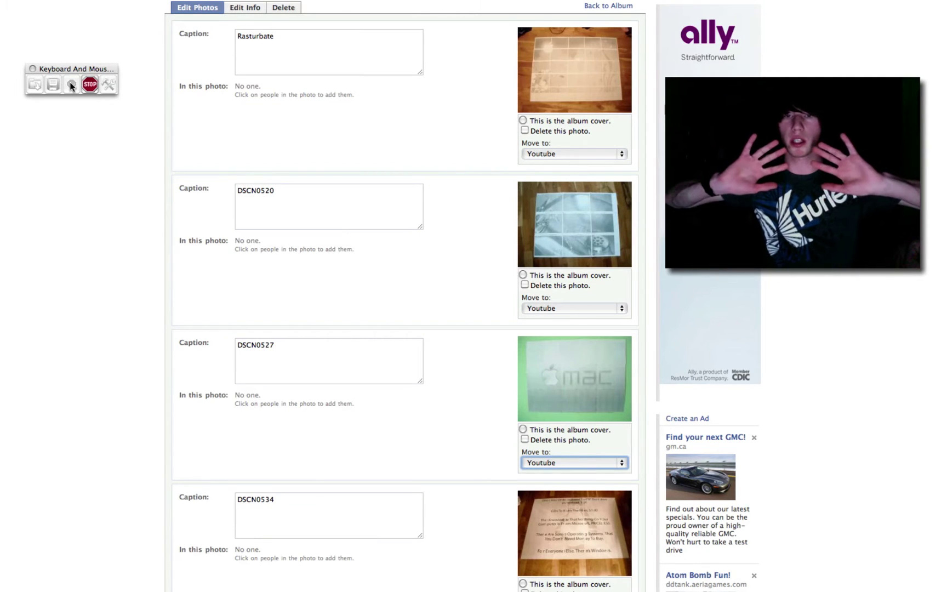
{"action": "key", "text": "Tab"}
{"action": "key", "text": "shift+Tab"}
{"action": "key", "text": "space"}
{"action": "key", "text": "Return"}
{"action": "key", "text": "Tab"}
{"action": "key", "text": "Tab"}
{"action": "key", "text": "Tab"}
{"action": "key", "text": "Tab"}
{"action": "key", "text": "space"}
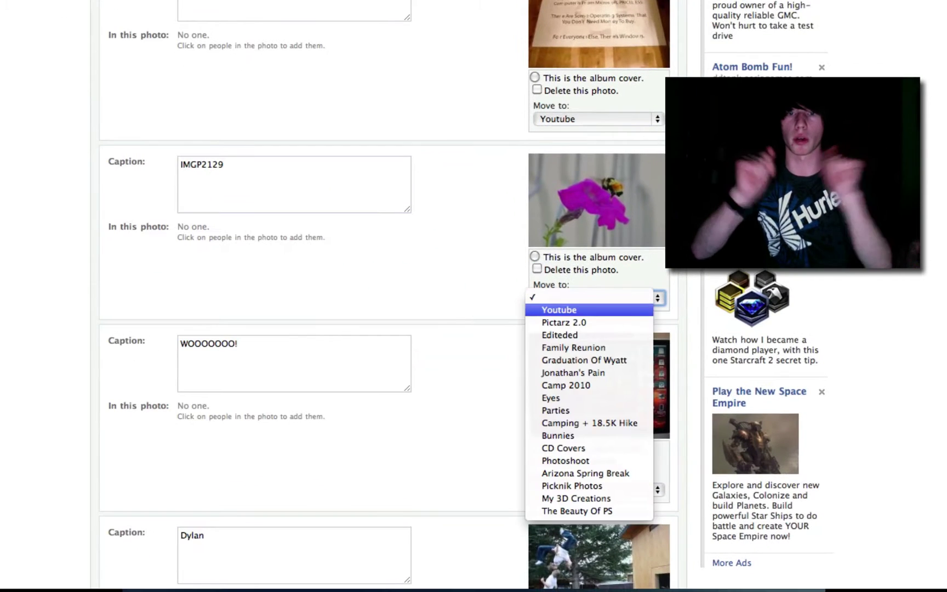
{"action": "key", "text": "Return"}
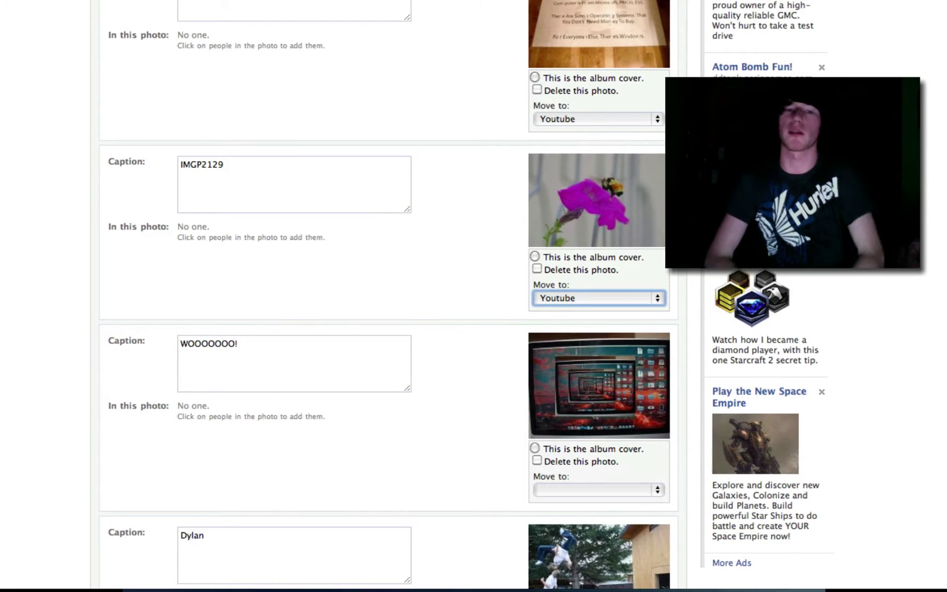
Set the WOOOOOOO photo and the photo after it to move to Youtube
{"action": "key", "text": "Tab"}
{"action": "key", "text": "Tab"}
{"action": "key", "text": "space"}
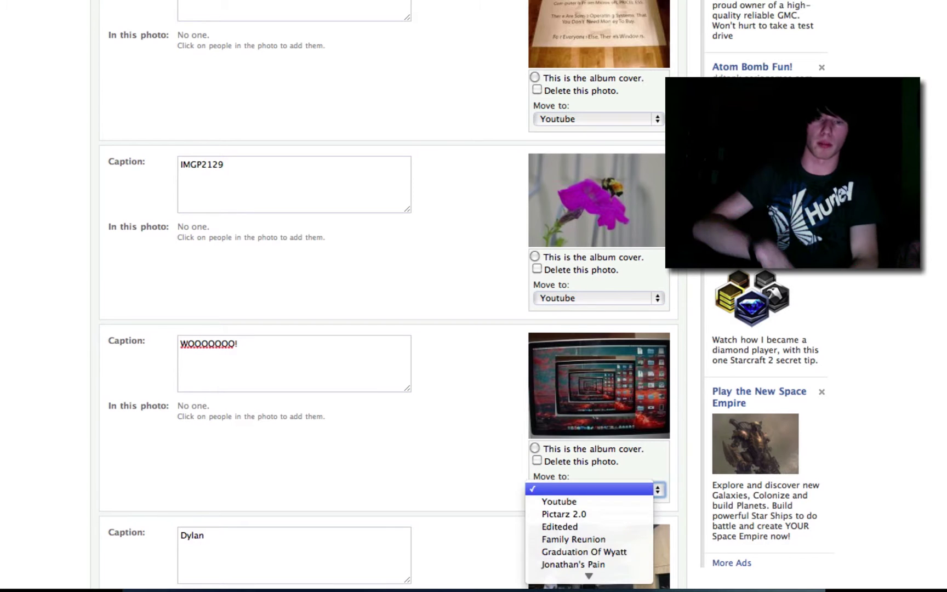
{"action": "key", "text": "Return"}
{"action": "key", "text": "Tab"}
{"action": "key", "text": "Tab"}
{"action": "key", "text": "space"}
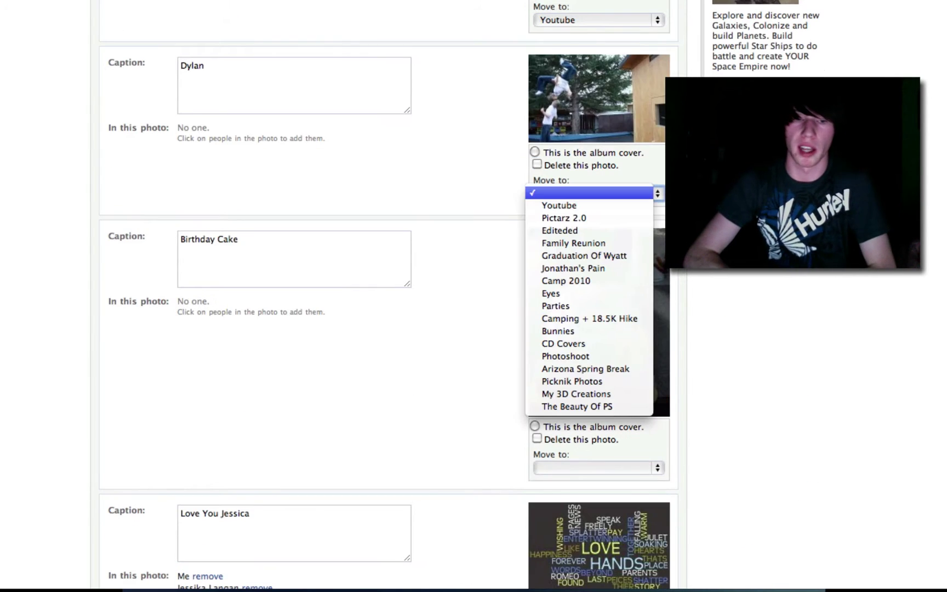
{"action": "key", "text": "Down"}
{"action": "key", "text": "Return"}
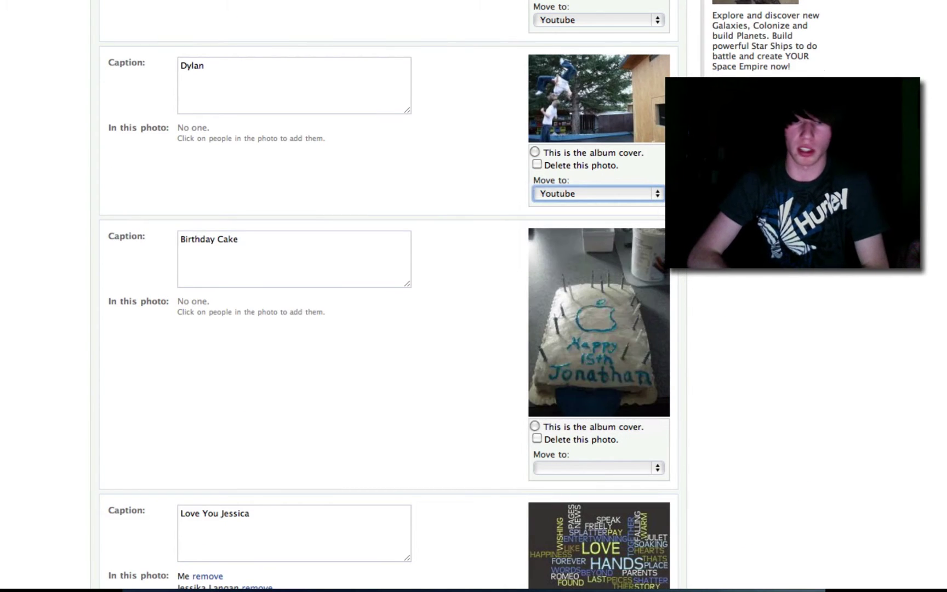
Set the Birthday Cake photo and the LOVE HANDS word-cloud photo to move to Youtube
{"action": "key", "text": "Tab"}
{"action": "key", "text": "Tab"}
{"action": "key", "text": "Tab"}
{"action": "key", "text": "space"}
{"action": "key", "text": "Down"}
{"action": "key", "text": "Return"}
{"action": "key", "text": "Tab"}
{"action": "key", "text": "Tab"}
{"action": "key", "text": "space"}
{"action": "key", "text": "Down"}
{"action": "key", "text": "Return"}
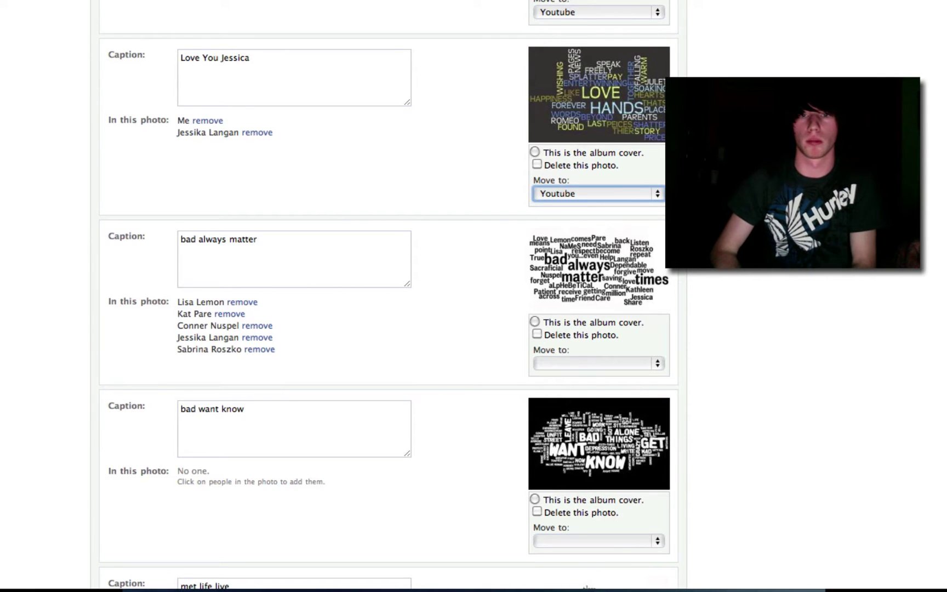
Set the bad always matter, bad want know and met life live word-cloud photos to Youtube
{"action": "key", "text": "Tab"}
{"action": "key", "text": "Tab"}
{"action": "key", "text": "Tab"}
{"action": "key", "text": "space"}
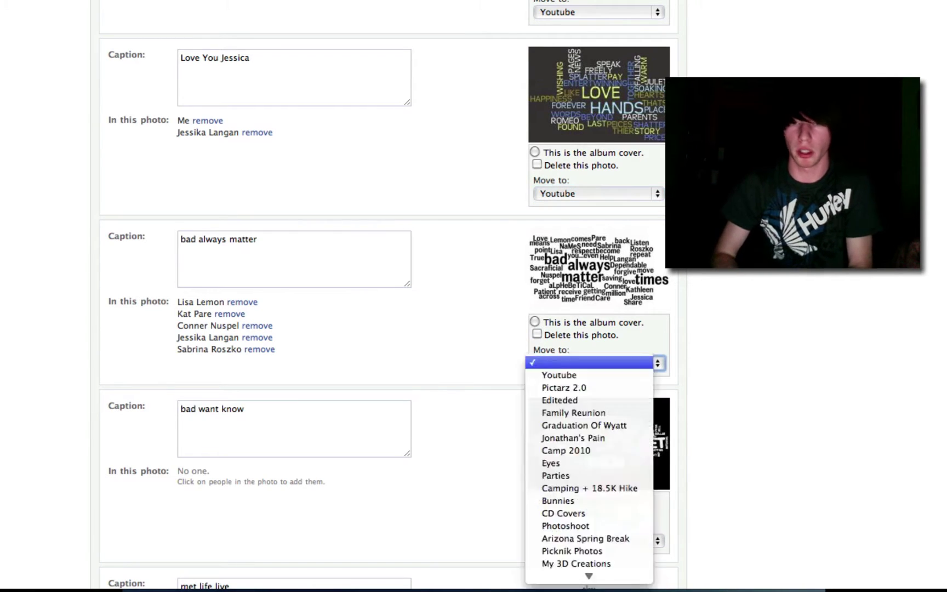
{"action": "key", "text": "Down"}
{"action": "key", "text": "Return"}
{"action": "key", "text": "Tab"}
{"action": "key", "text": "Tab"}
{"action": "key", "text": "Tab"}
{"action": "key", "text": "space"}
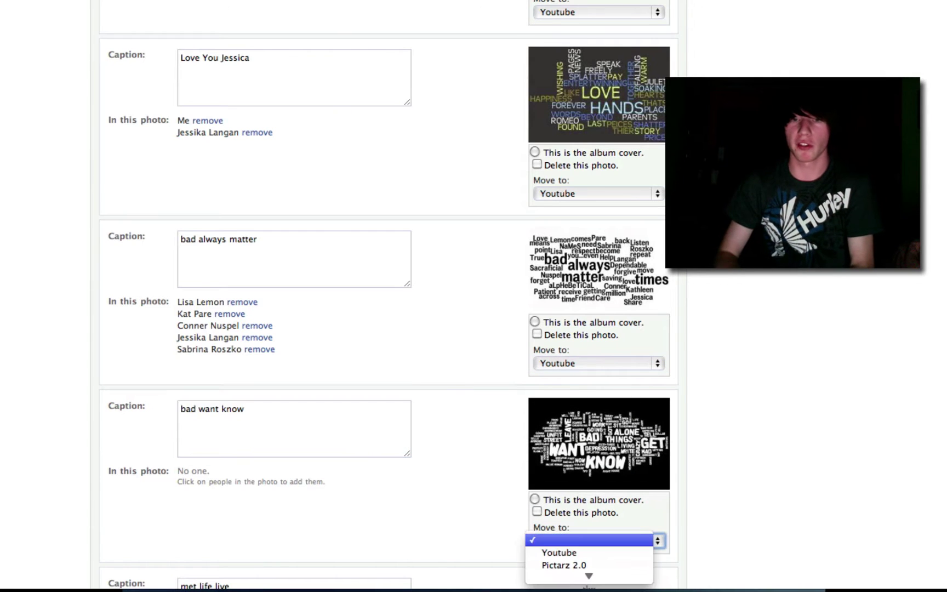
{"action": "key", "text": "Down"}
{"action": "key", "text": "Return"}
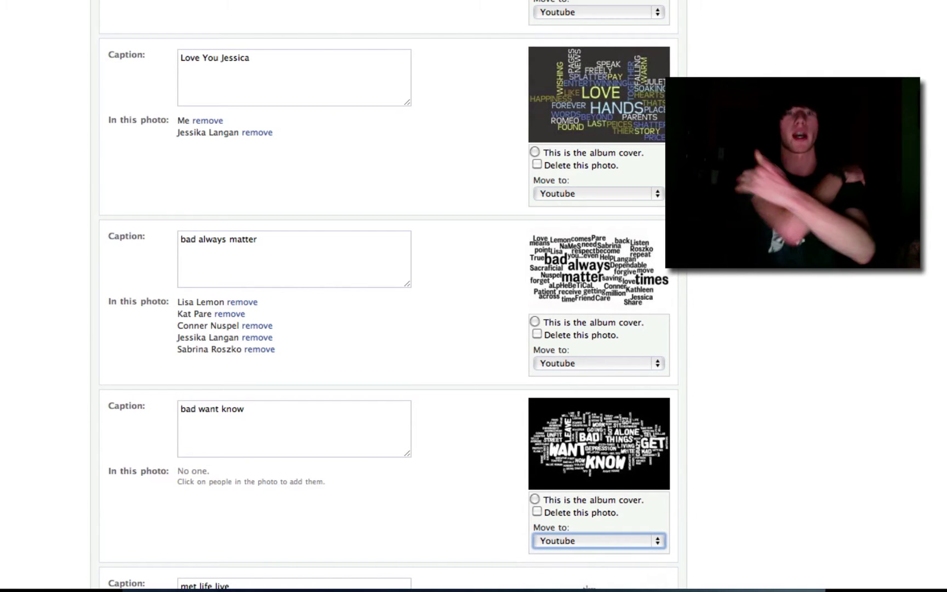
{"action": "key", "text": "Tab"}
{"action": "key", "text": "Tab"}
{"action": "key", "text": "Tab"}
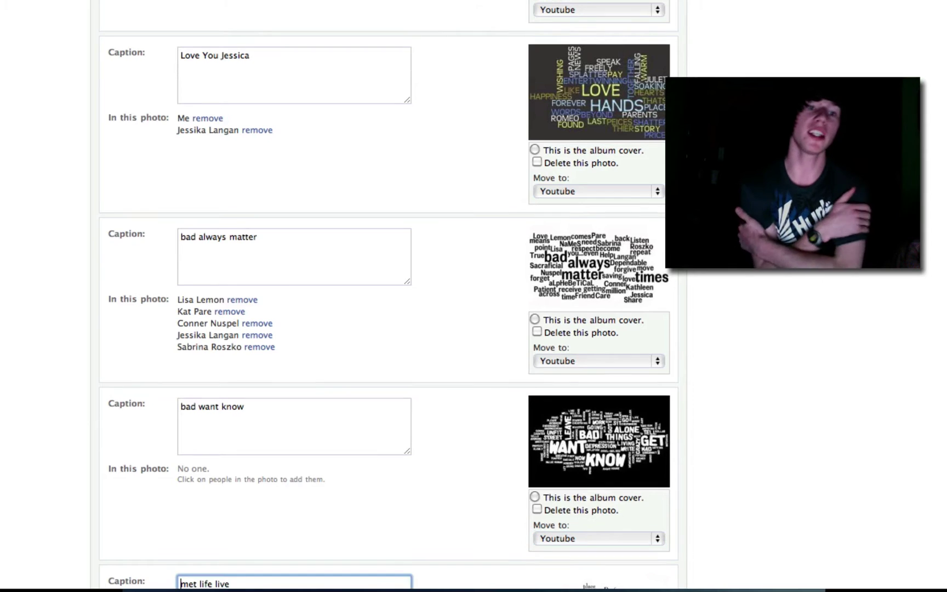
{"action": "key", "text": "space"}
{"action": "key", "text": "Down"}
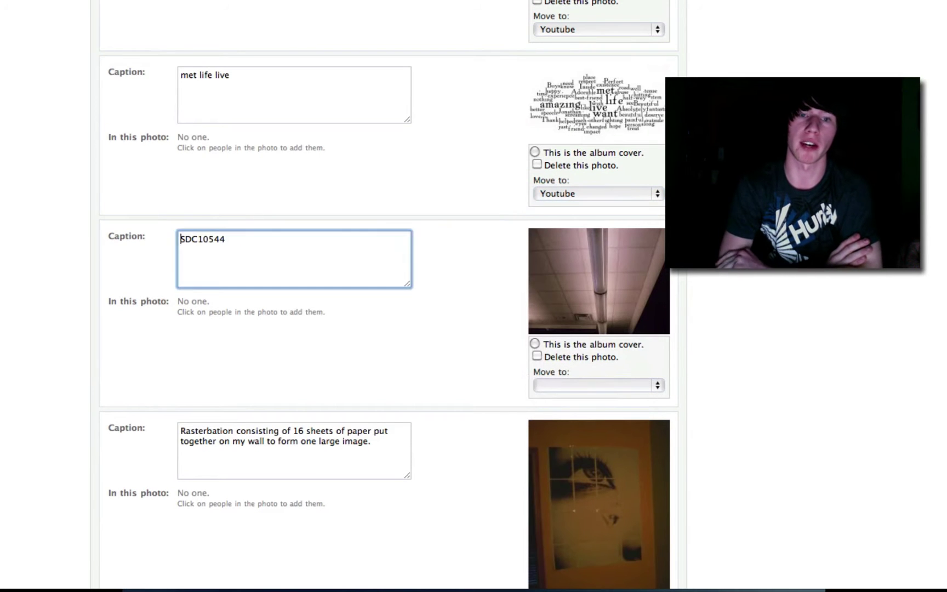
Set SDC10544, the Rasterbation photo and the 4 Sheets photo to move to Youtube
{"action": "key", "text": "Tab"}
{"action": "key", "text": "space"}
{"action": "key", "text": "Return"}
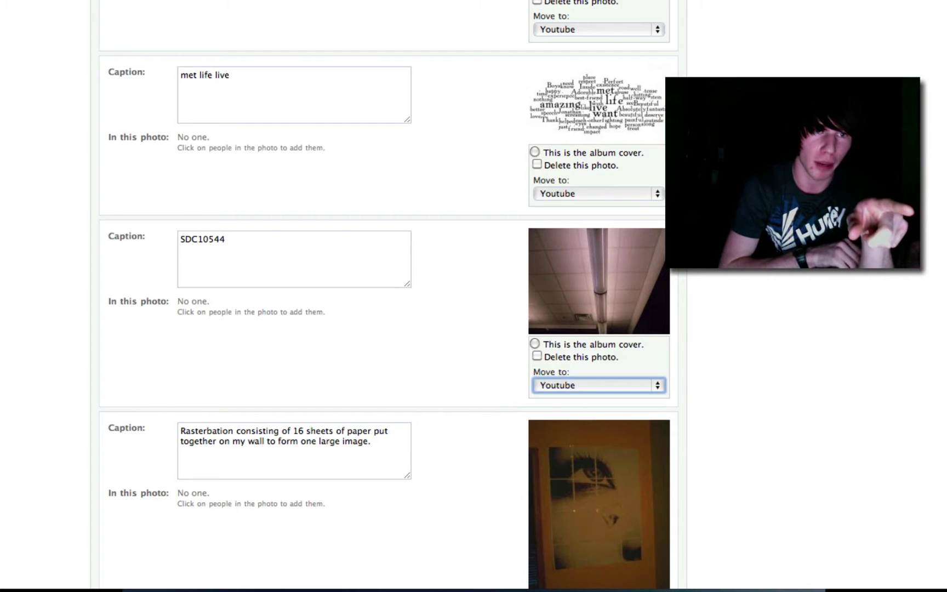
{"action": "key", "text": "Tab"}
{"action": "key", "text": "Tab"}
{"action": "key", "text": "space"}
{"action": "key", "text": "Return"}
{"action": "key", "text": "Tab"}
{"action": "key", "text": "Tab"}
{"action": "key", "text": "space"}
{"action": "key", "text": "Return"}
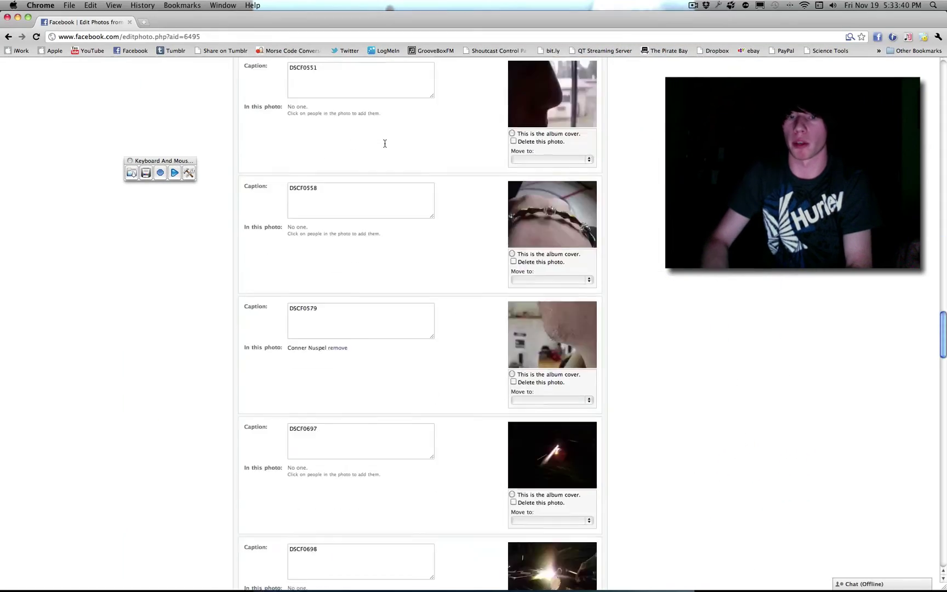
Scroll to the top of the Art album editor, go back to the album, then open your profile
{"action": "scroll", "coordinate": [385, 143], "scroll_direction": "down", "scroll_amount": 15}
{"action": "scroll", "coordinate": [384, 143], "scroll_direction": "up", "scroll_amount": 20}
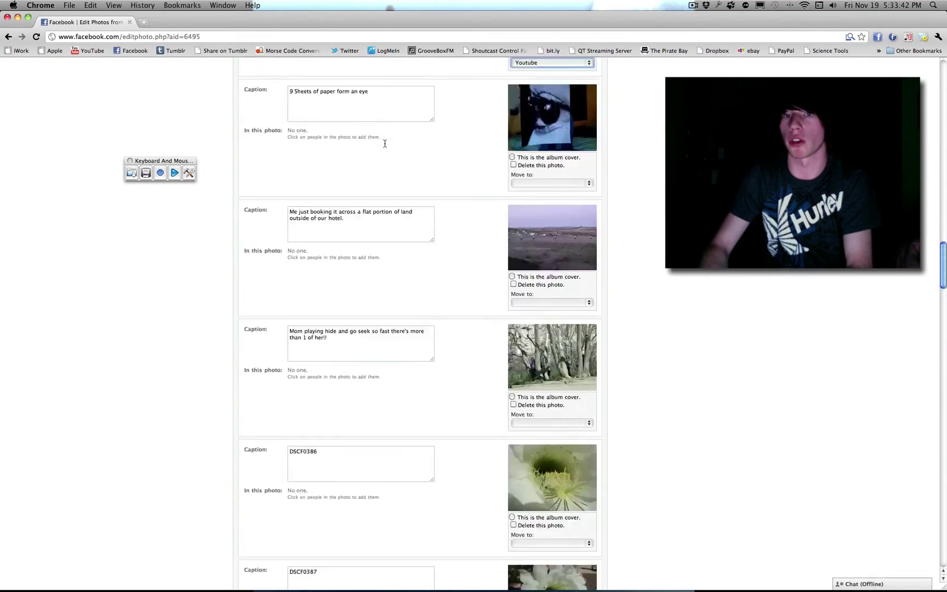
{"action": "scroll", "coordinate": [384, 144], "scroll_direction": "up", "scroll_amount": 10}
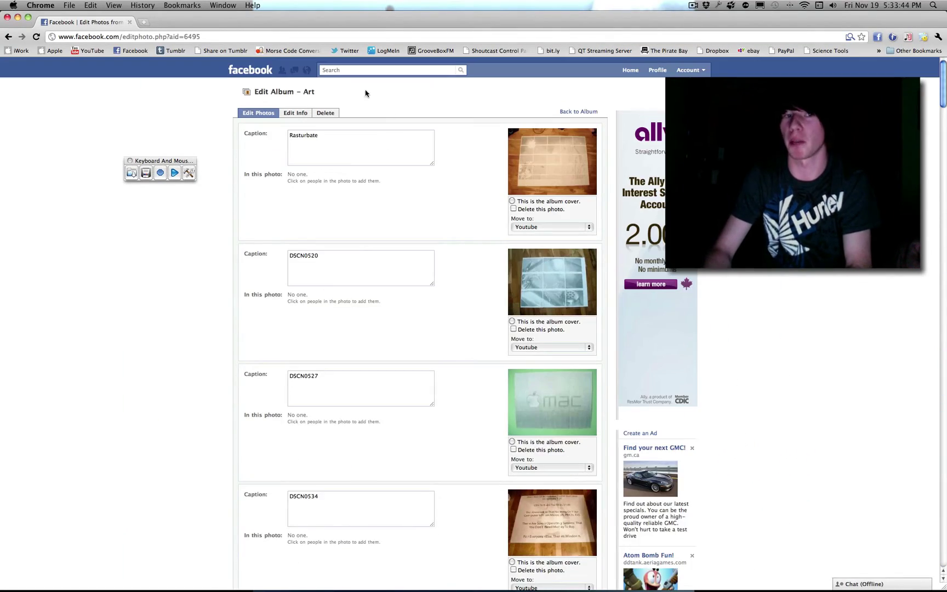
{"action": "left_click", "coordinate": [579, 112]}
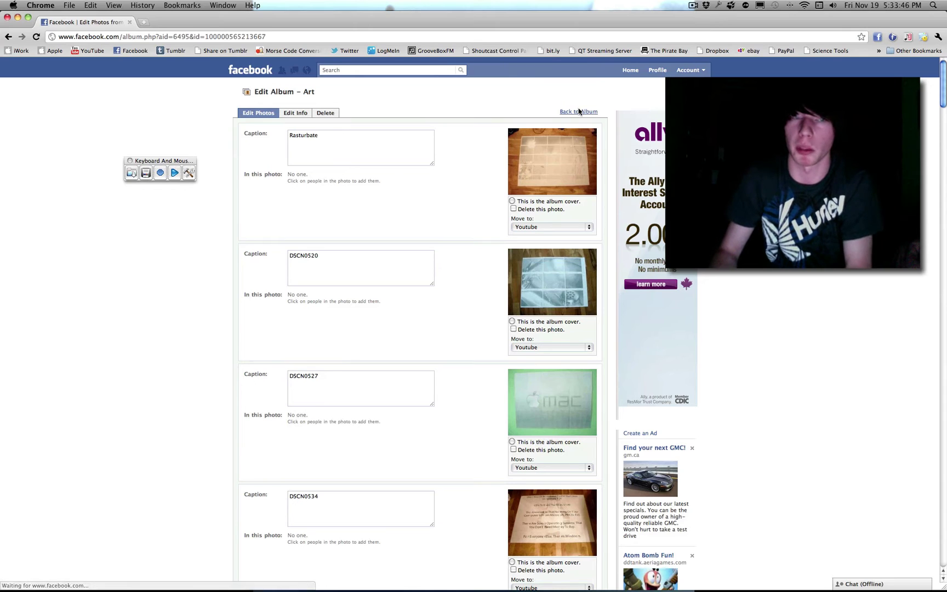
{"action": "left_click", "coordinate": [658, 70]}
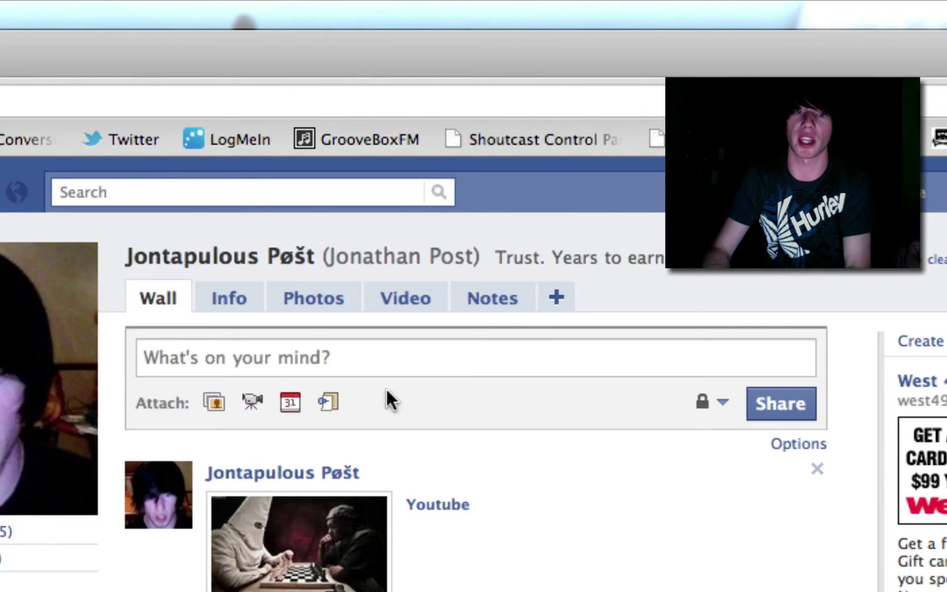
Search Facebook for the friend's name and open their profile from the suggestion
{"action": "left_click", "coordinate": [248, 190]}
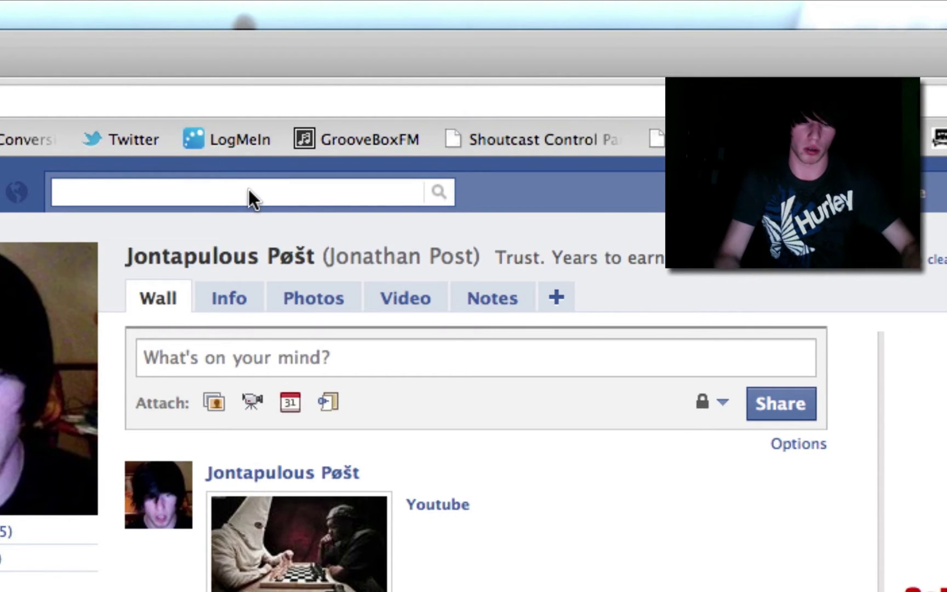
{"action": "type", "text": "conn"}
{"action": "key", "text": "Return"}
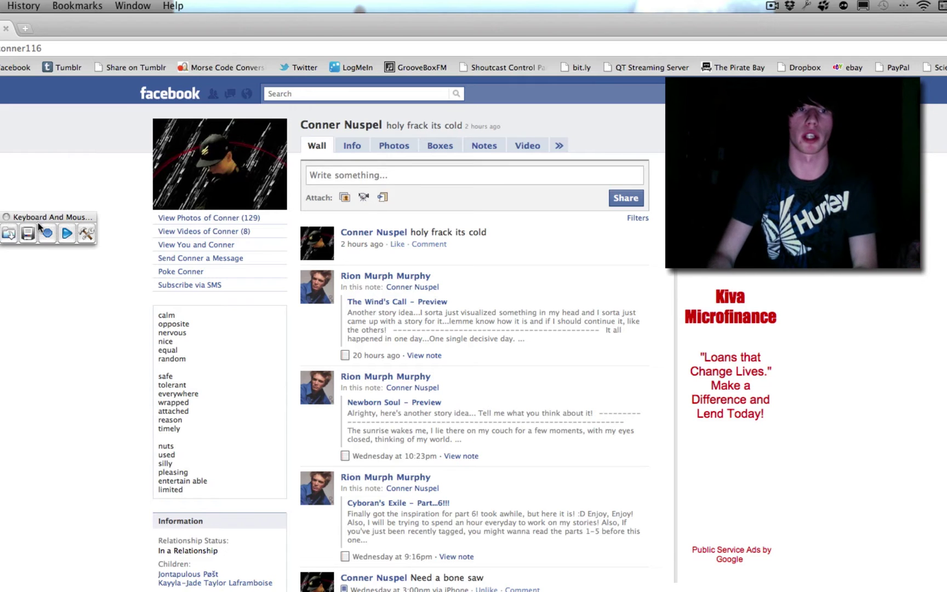
Record a macro of posting 'hey dude... im spamming you for tutorial purposes.' on the friend's wall
{"action": "left_click", "coordinate": [47, 234]}
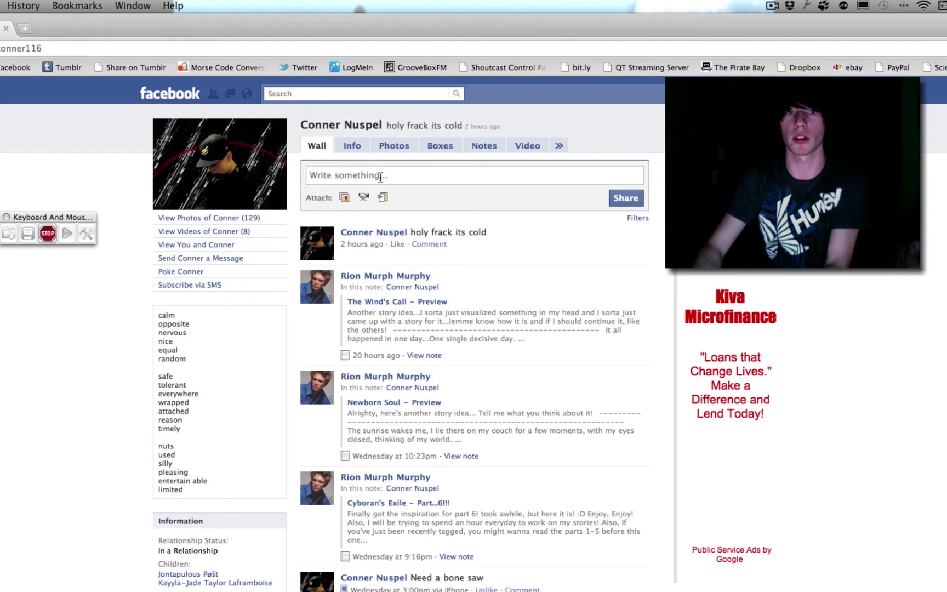
{"action": "left_click", "coordinate": [380, 176]}
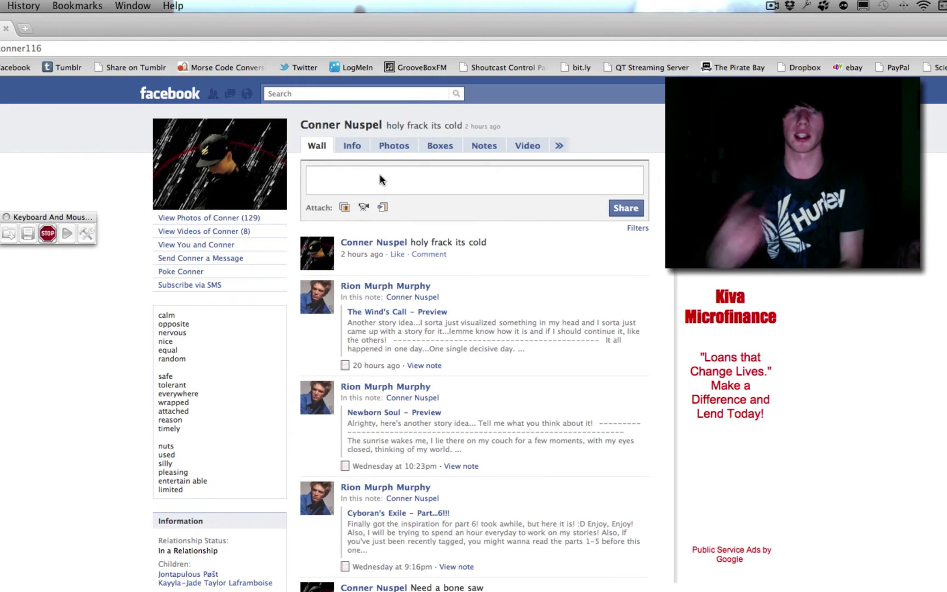
{"action": "type", "text": "hey"}
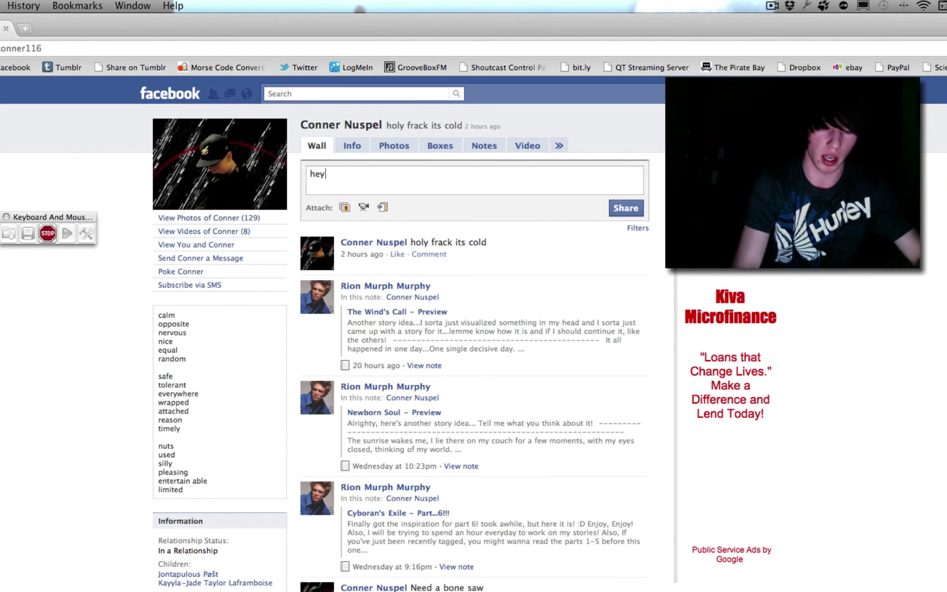
{"action": "type", "text": " dude... im span"}
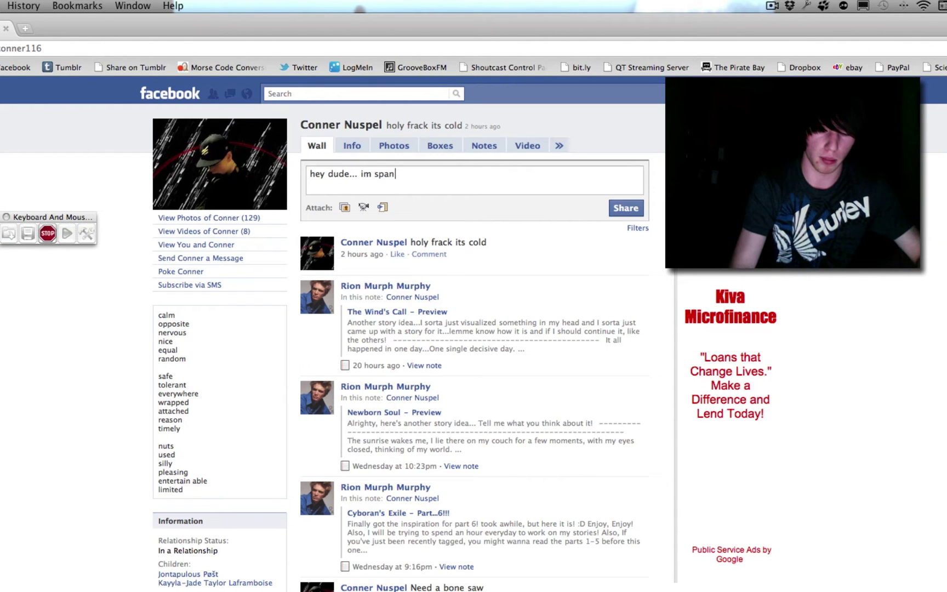
{"action": "key", "text": "BackSpace"}
{"action": "type", "text": "mming"}
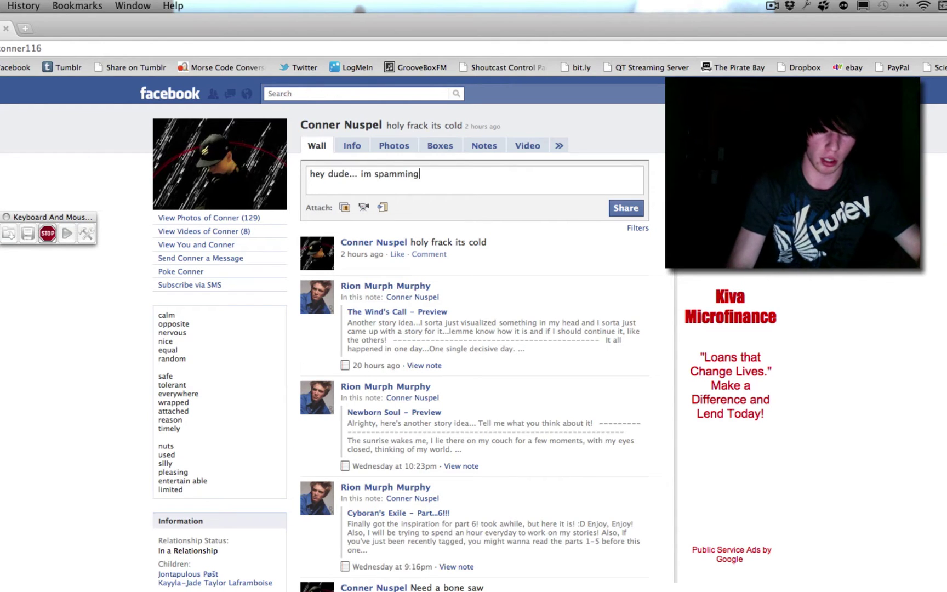
{"action": "type", "text": " you for tuto"}
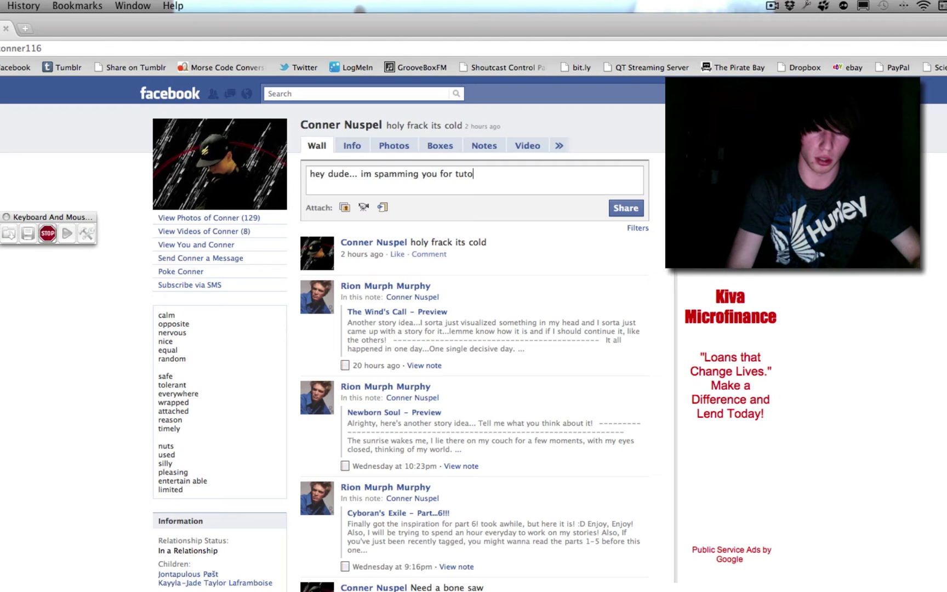
{"action": "type", "text": "rial purposes"}
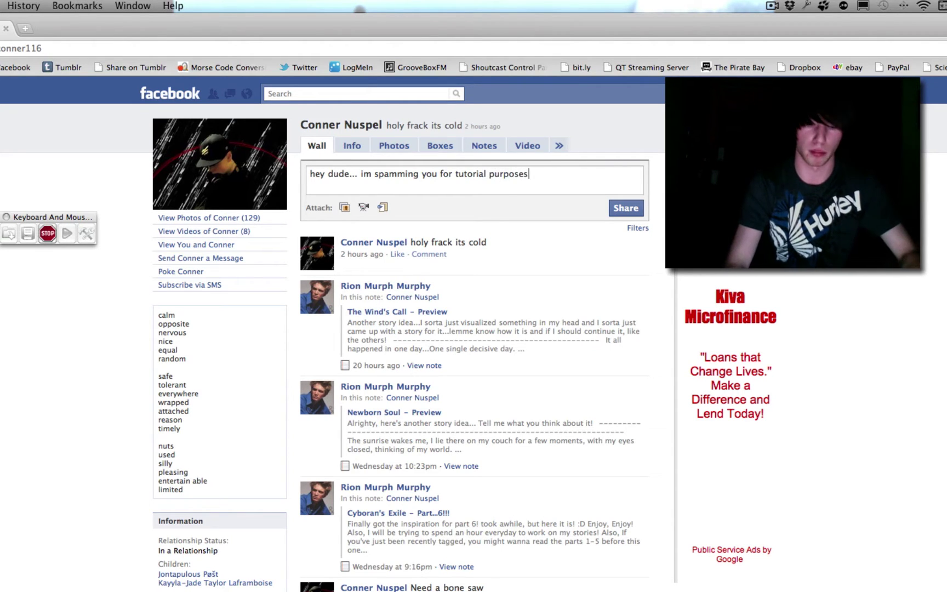
{"action": "type", "text": "."}
{"action": "left_click", "coordinate": [618, 213]}
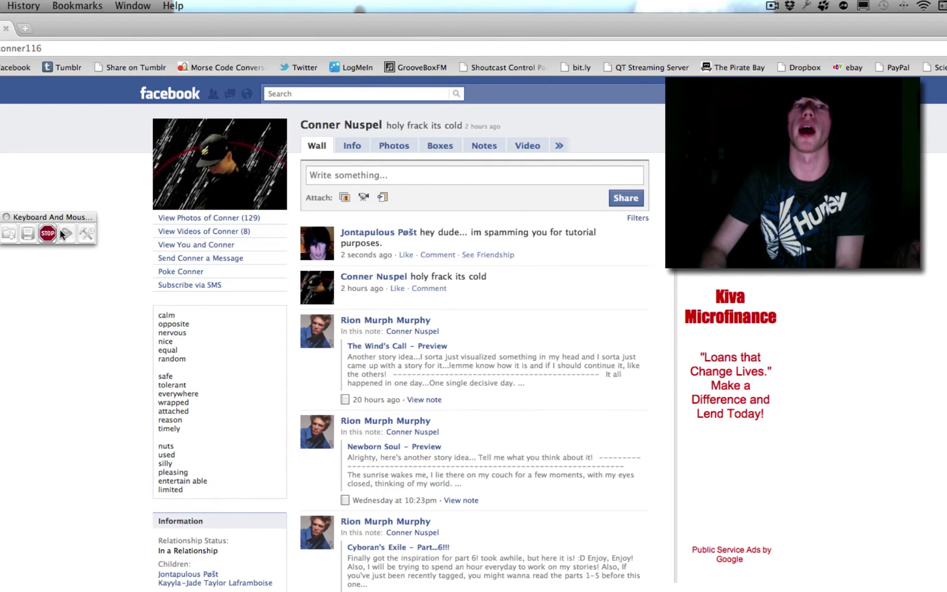
Stop recording, replay the macro, and post 'hey dude... im spamming you for tutorial purposes.'
{"action": "left_click", "coordinate": [48, 234]}
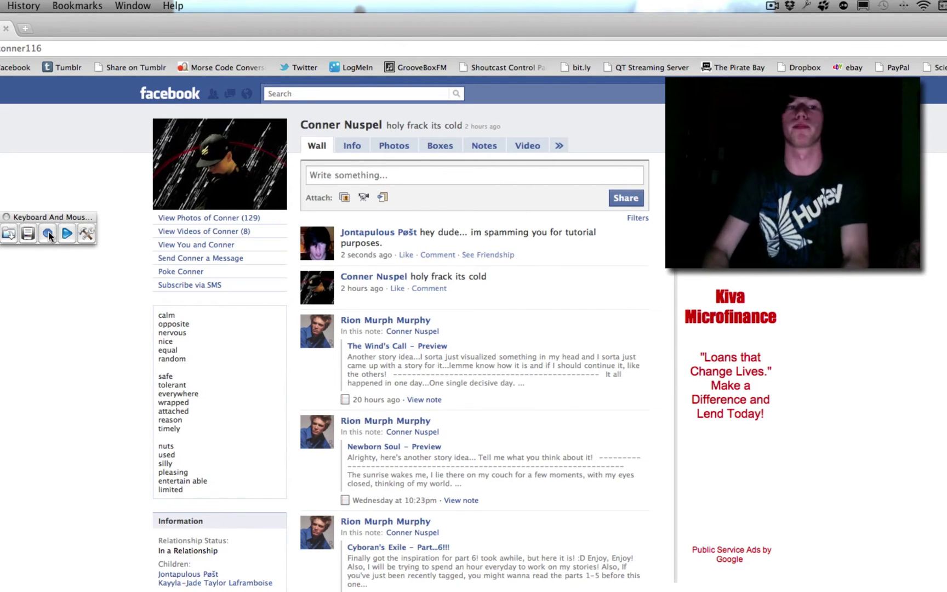
{"action": "left_click", "coordinate": [67, 234]}
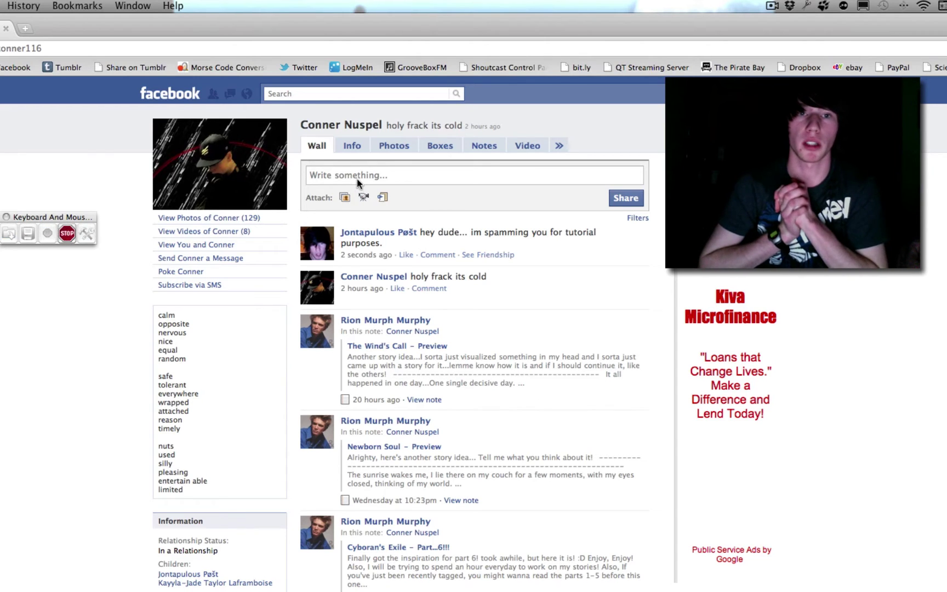
{"action": "left_click", "coordinate": [380, 176]}
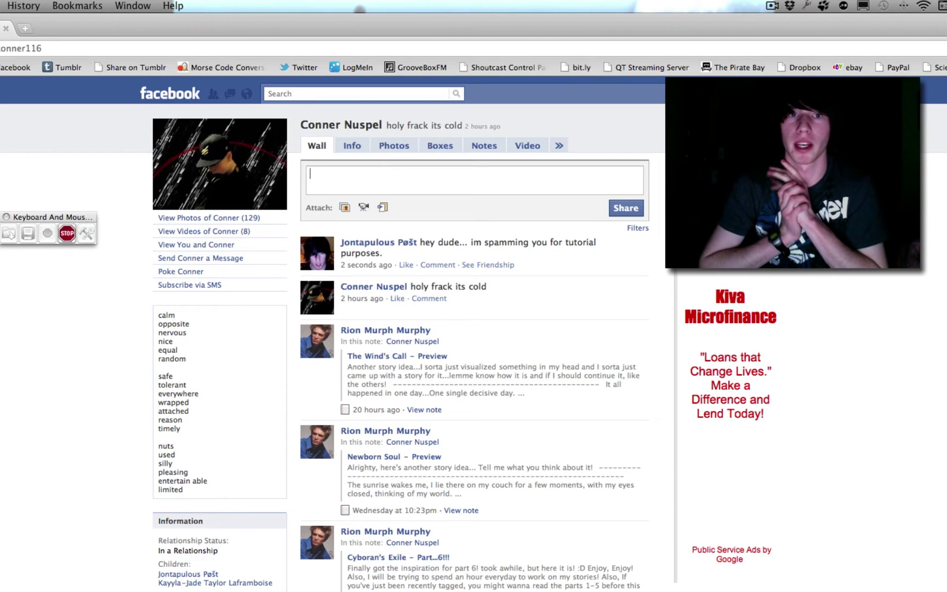
{"action": "type", "text": "hey dude... "}
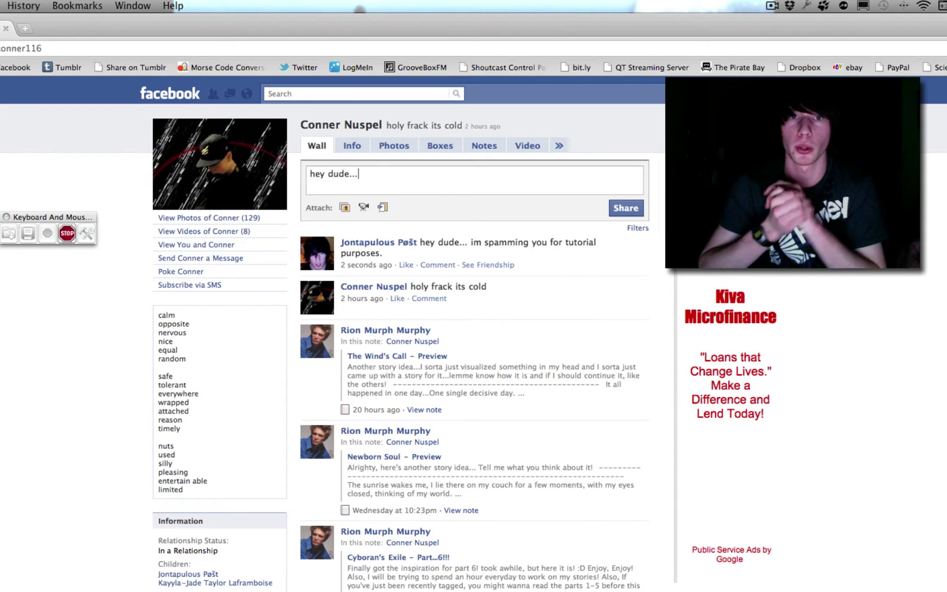
{"action": "type", "text": "im spamm"}
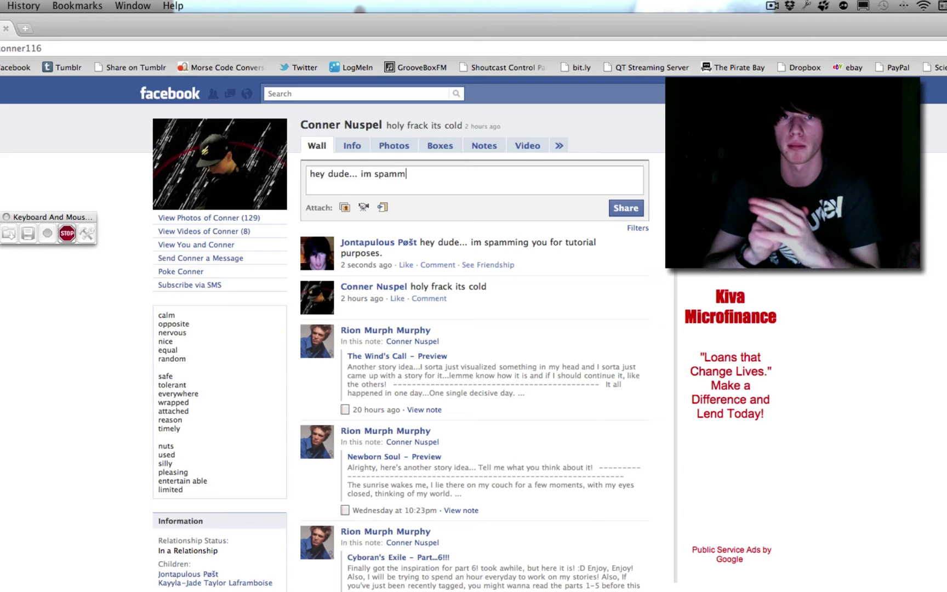
{"action": "type", "text": "ing you for tut"}
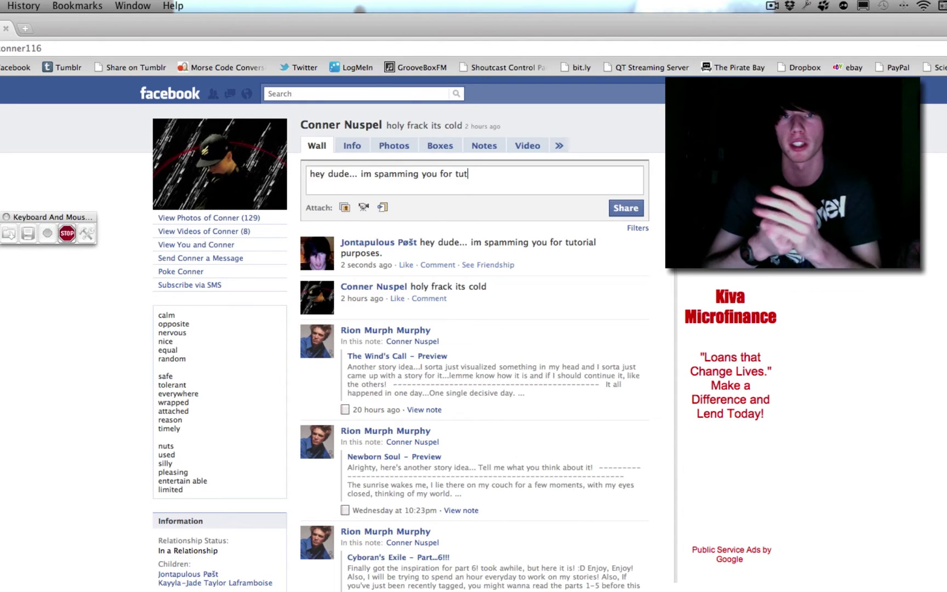
{"action": "type", "text": "orial pu"}
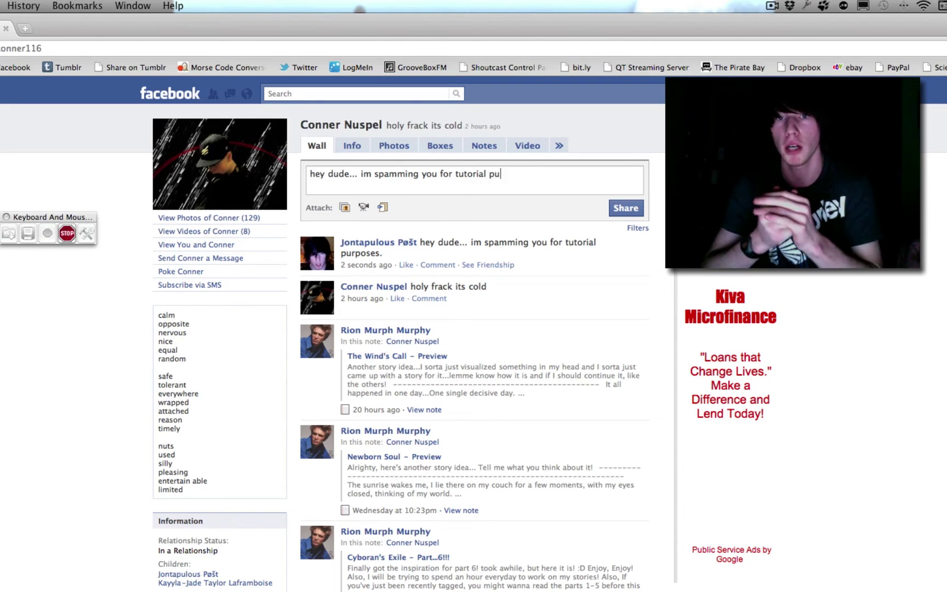
{"action": "type", "text": "rposes"}
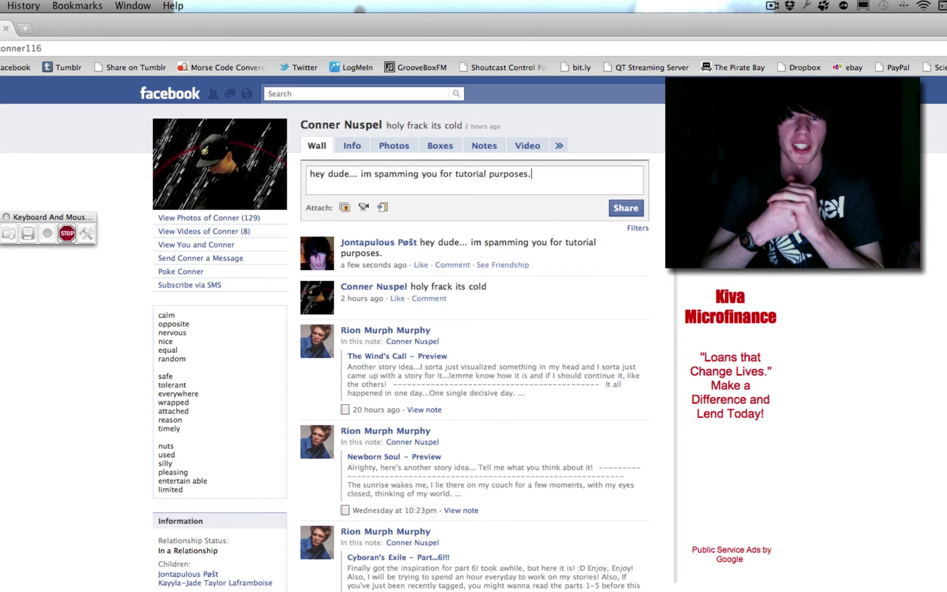
{"action": "type", "text": "."}
{"action": "key", "text": "Return"}
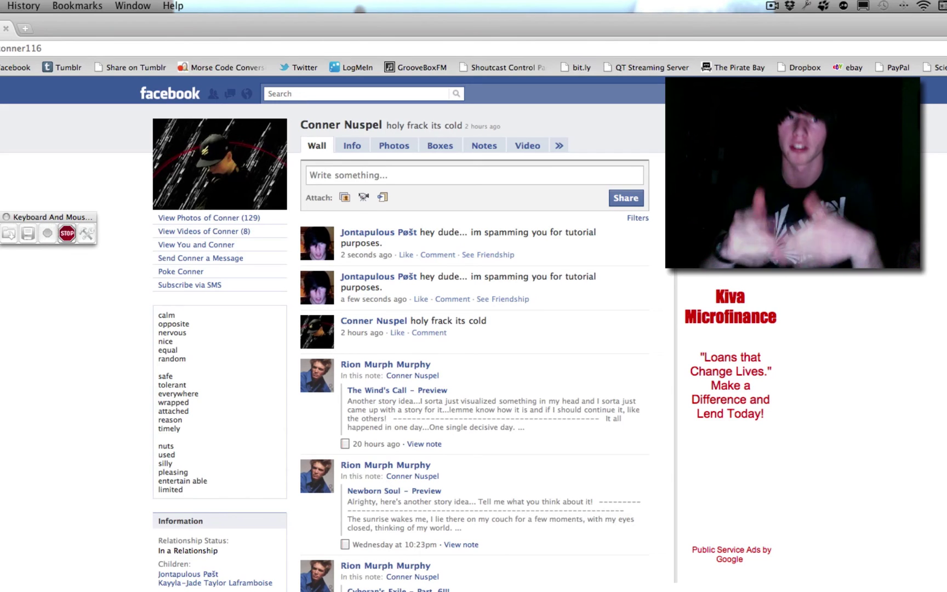
Post the same spamming message again, fixing the 'span' typo before sharing
{"action": "left_click", "coordinate": [474, 176]}
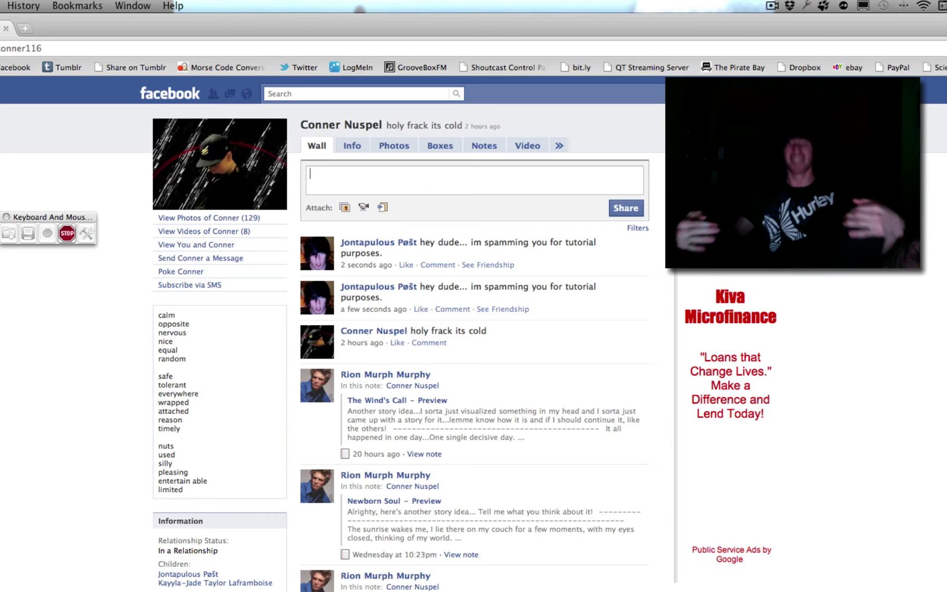
{"action": "type", "text": "hey "}
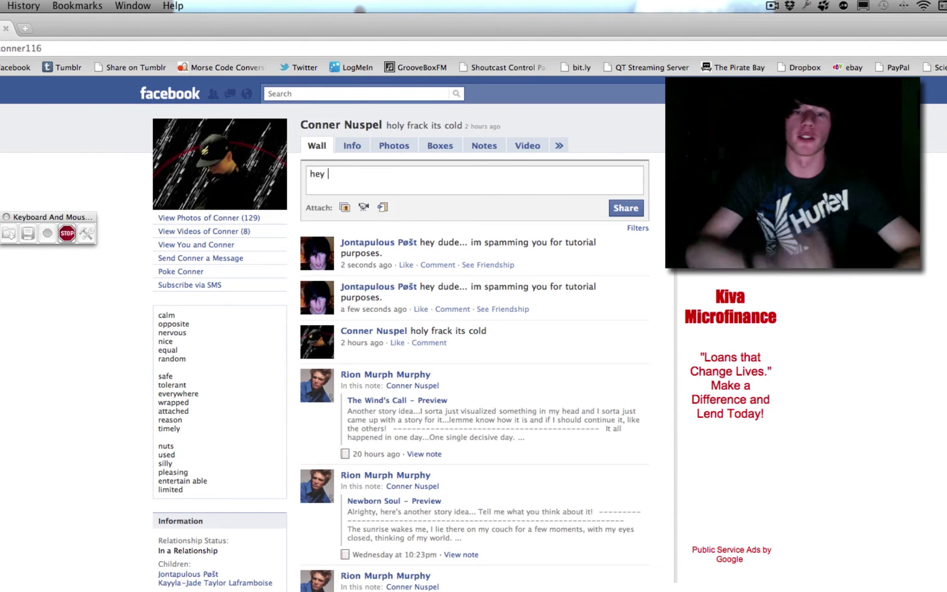
{"action": "type", "text": "dude... im span"}
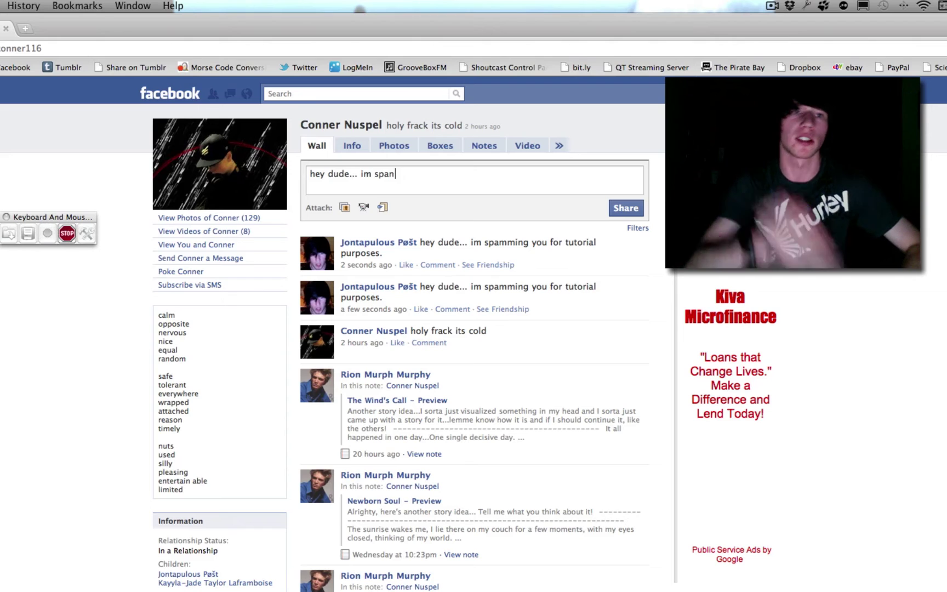
{"action": "key", "text": "BackSpace"}
{"action": "type", "text": "mming "}
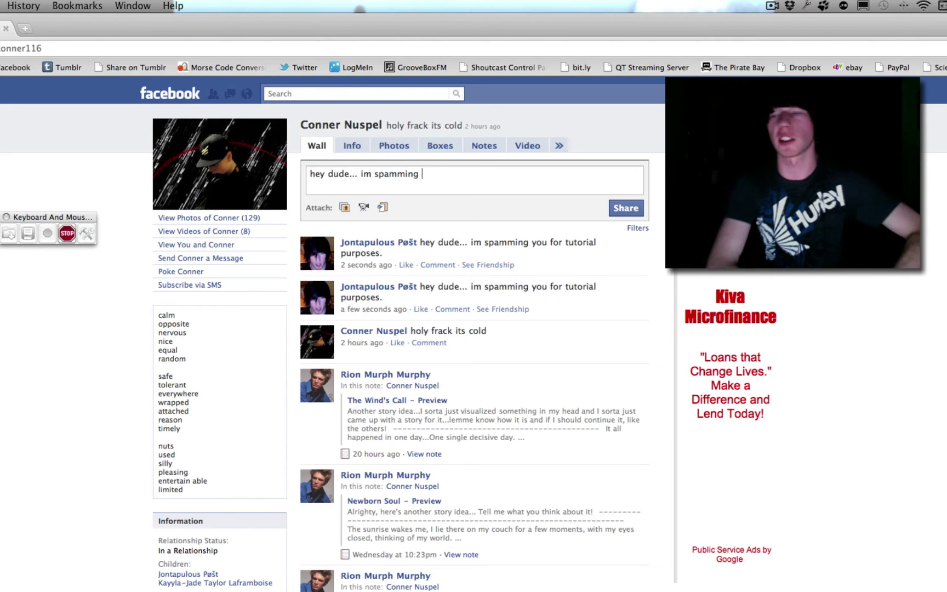
{"action": "type", "text": "you for tuto"}
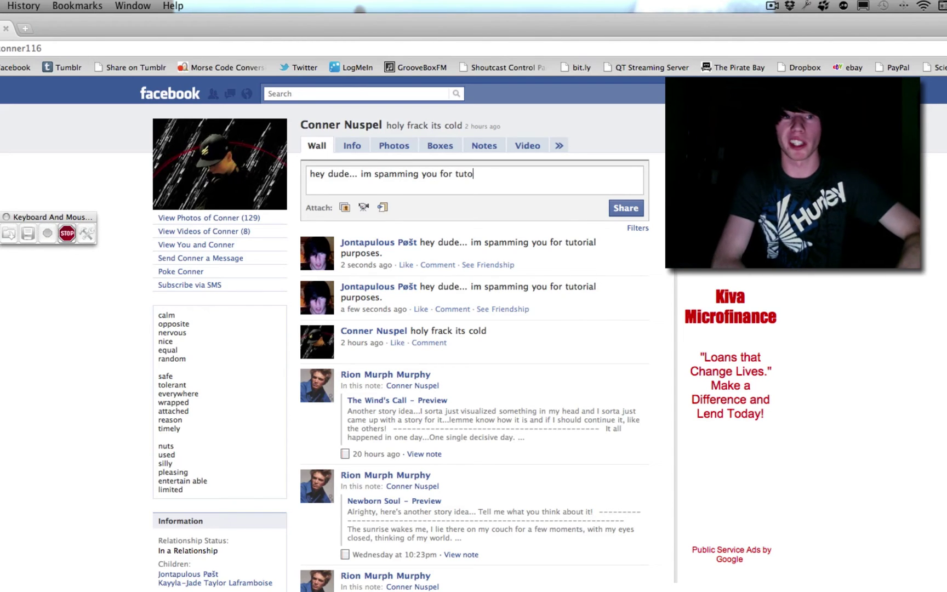
{"action": "type", "text": "rial purpo"}
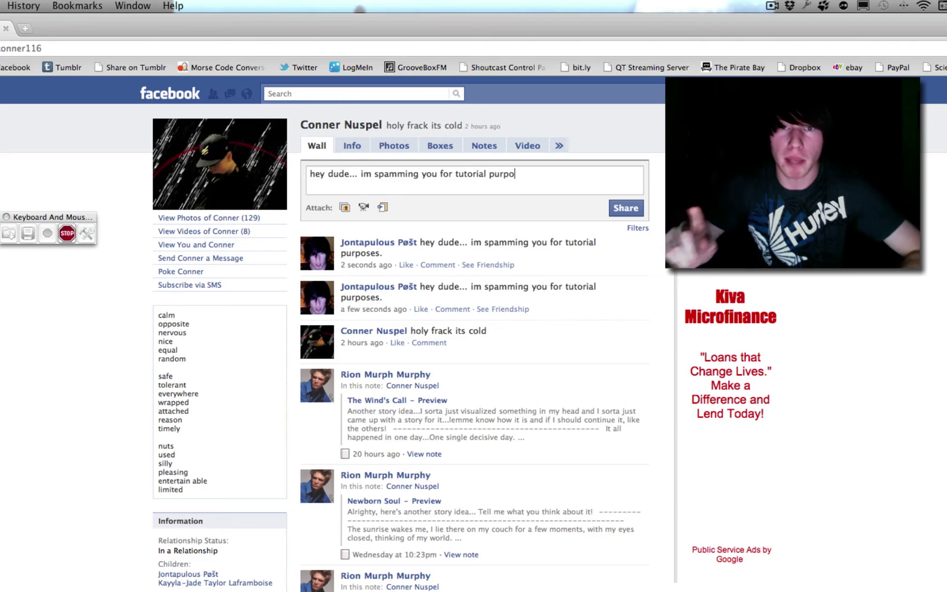
{"action": "type", "text": "ses"}
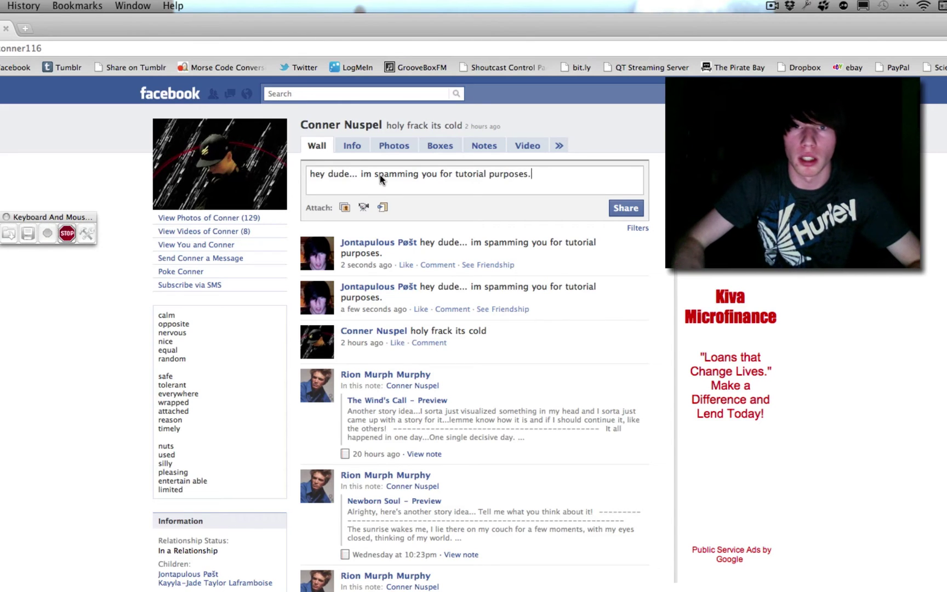
{"action": "type", "text": "."}
{"action": "left_click", "coordinate": [624, 207]}
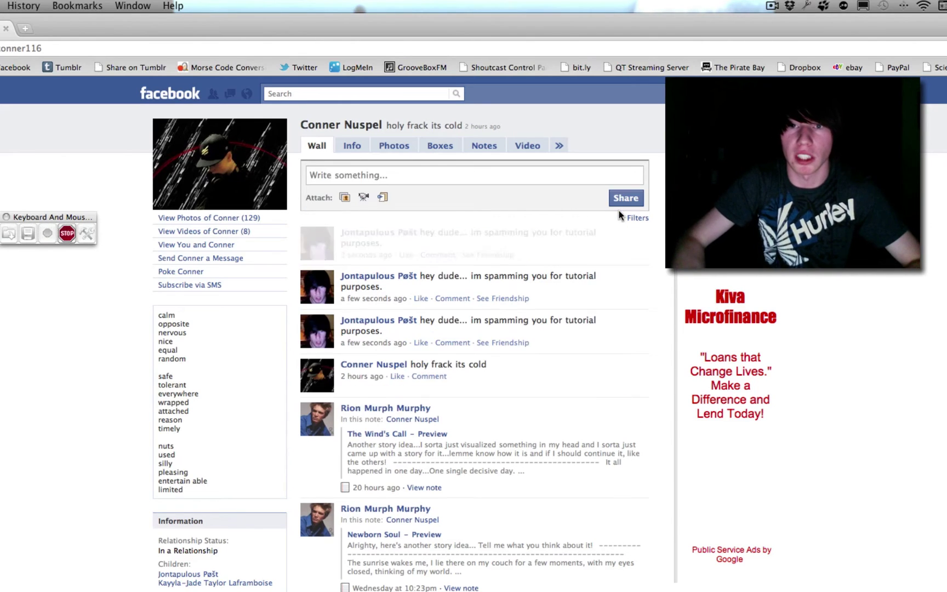
Stop the recorder, post the spamming message a fourth time, then head to the News Feed
{"action": "left_click", "coordinate": [63, 234]}
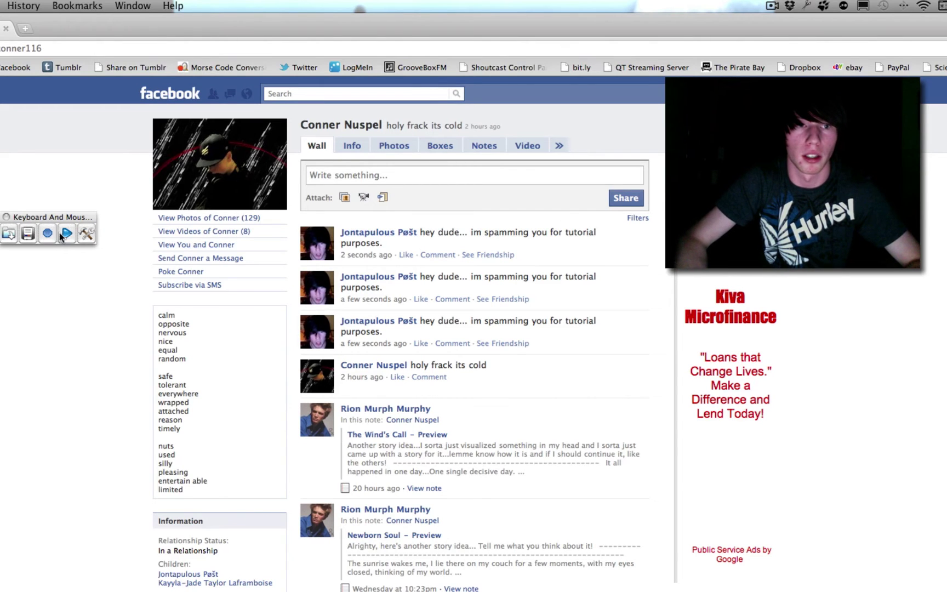
{"action": "left_click", "coordinate": [380, 177]}
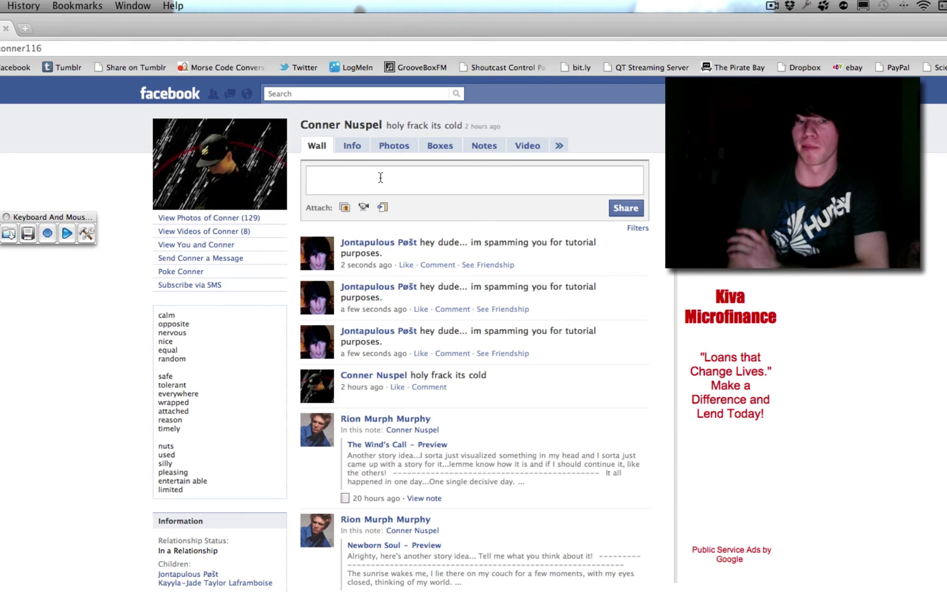
{"action": "type", "text": "hey dude"}
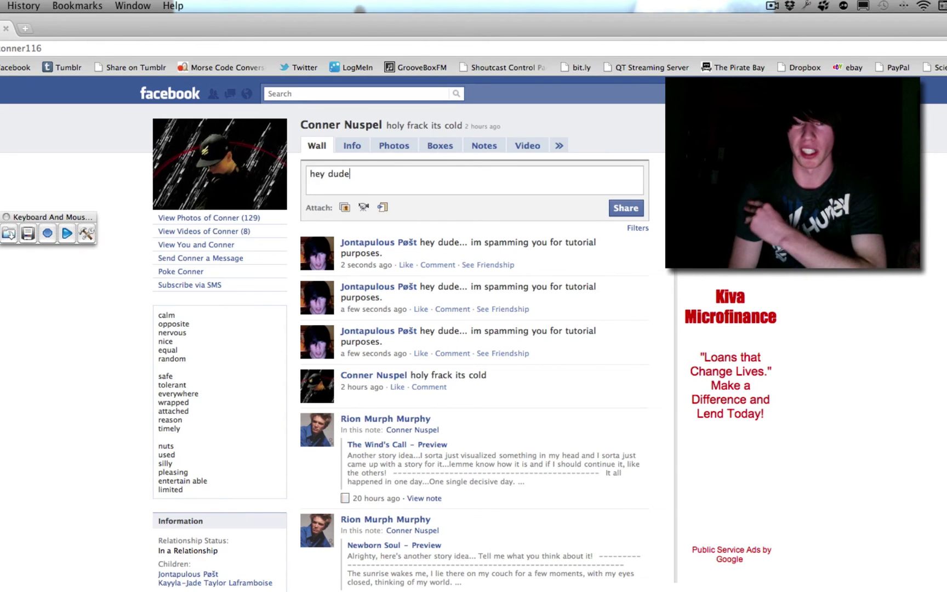
{"action": "type", "text": "... im spam"}
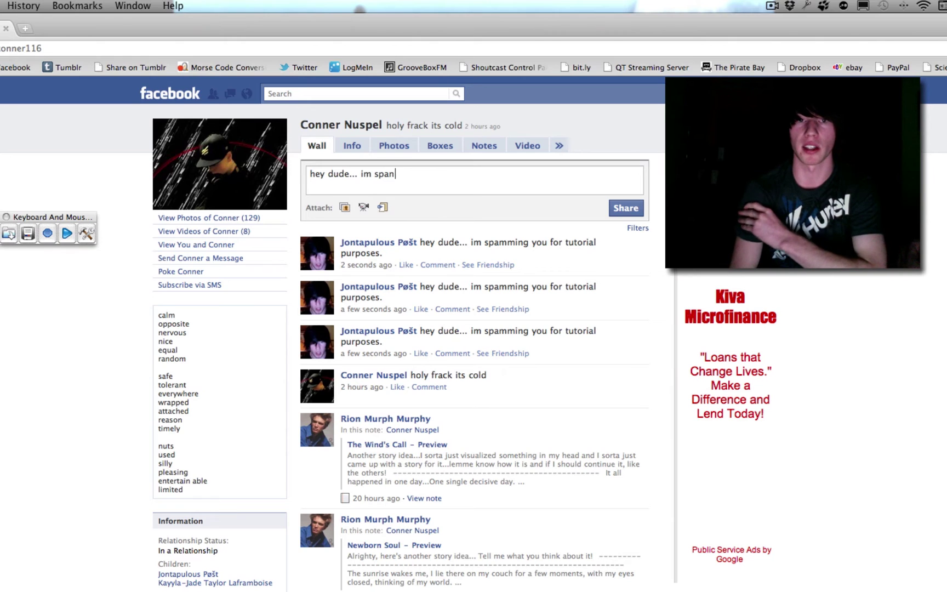
{"action": "type", "text": "ming you fo"}
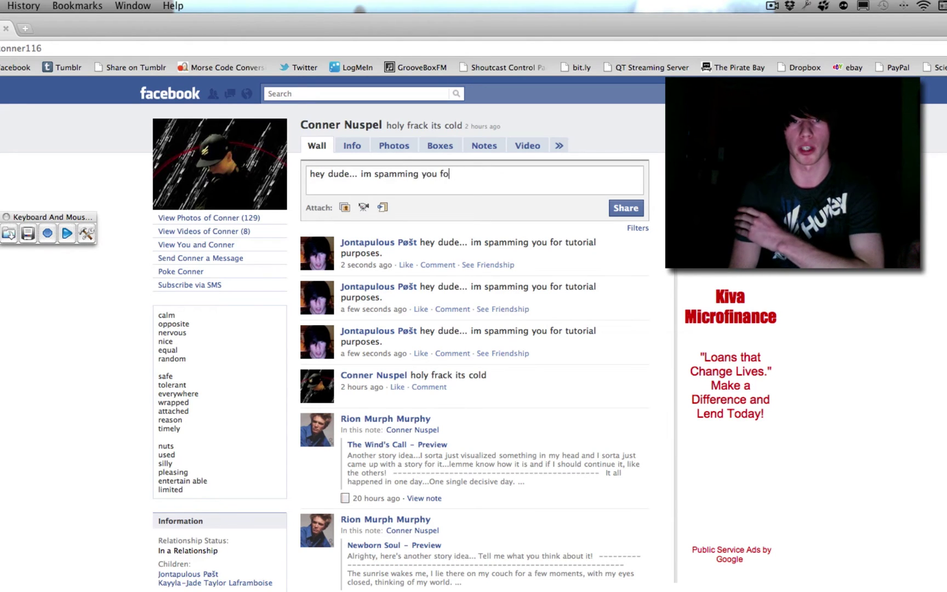
{"action": "type", "text": "r tutorial"}
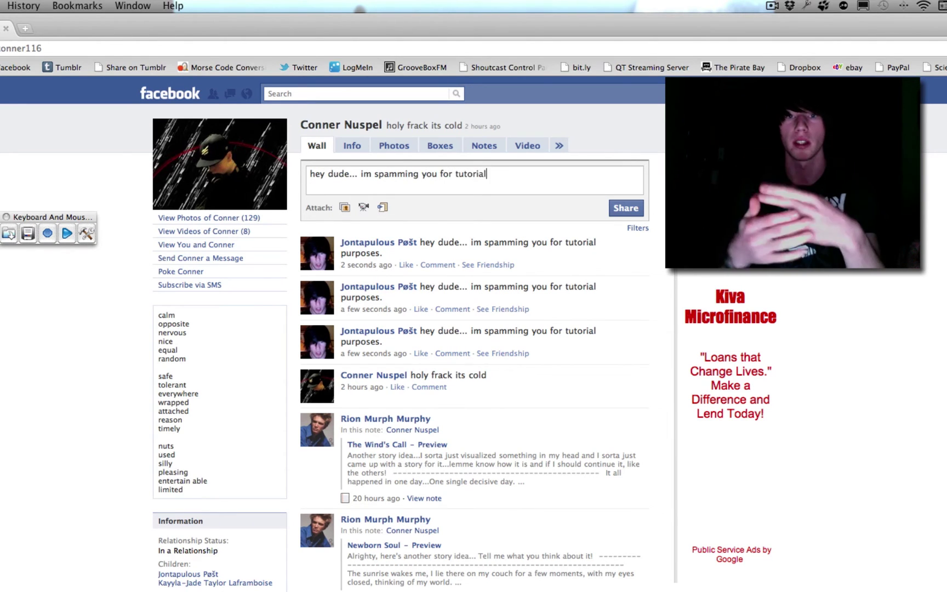
{"action": "type", "text": " purposes"}
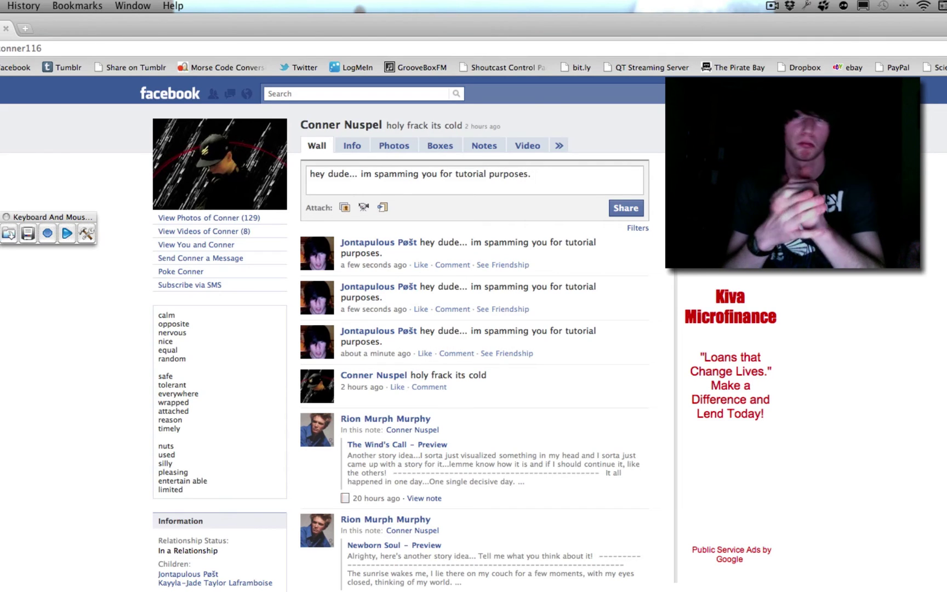
{"action": "type", "text": "."}
{"action": "key", "text": "Return"}
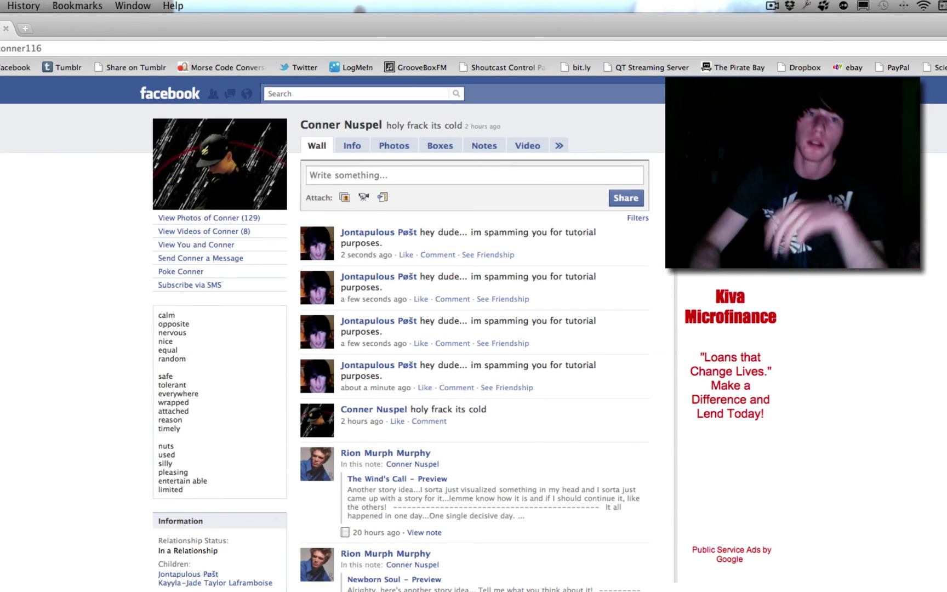
{"action": "left_click", "coordinate": [174, 94]}
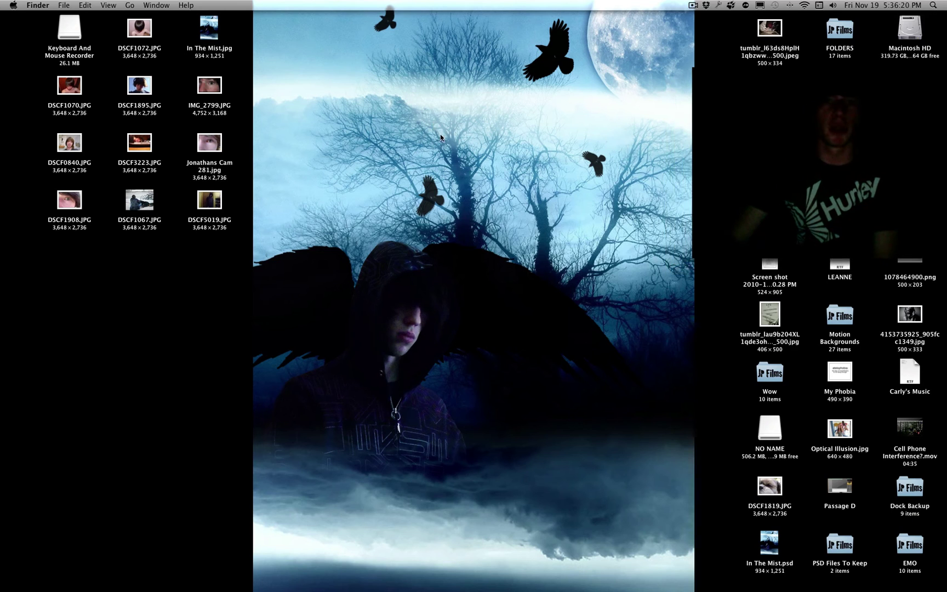
Try emptying the Trash from the Dock and dismiss the item-in-use error
{"action": "mouse_move", "coordinate": [645, 569]}
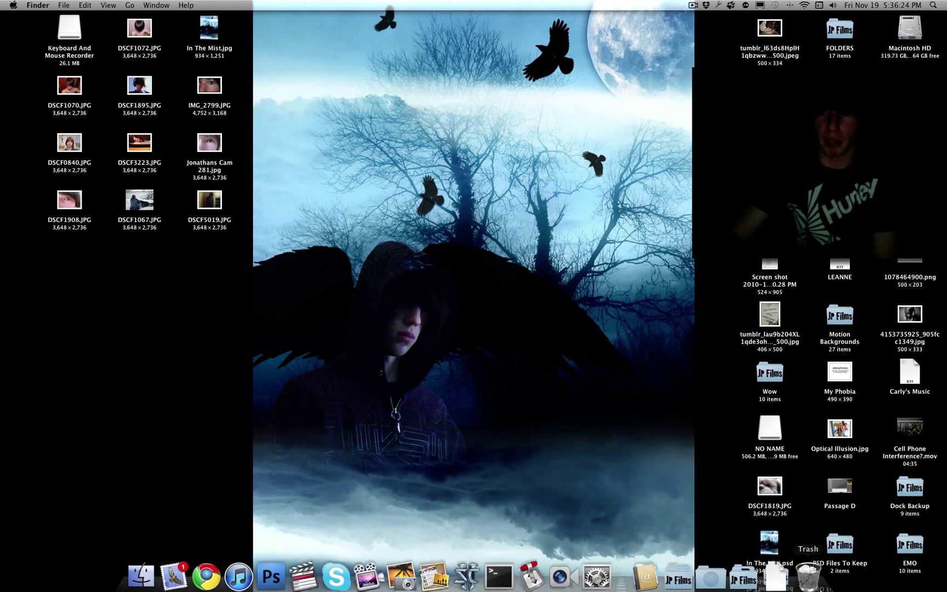
{"action": "left_click", "coordinate": [808, 567]}
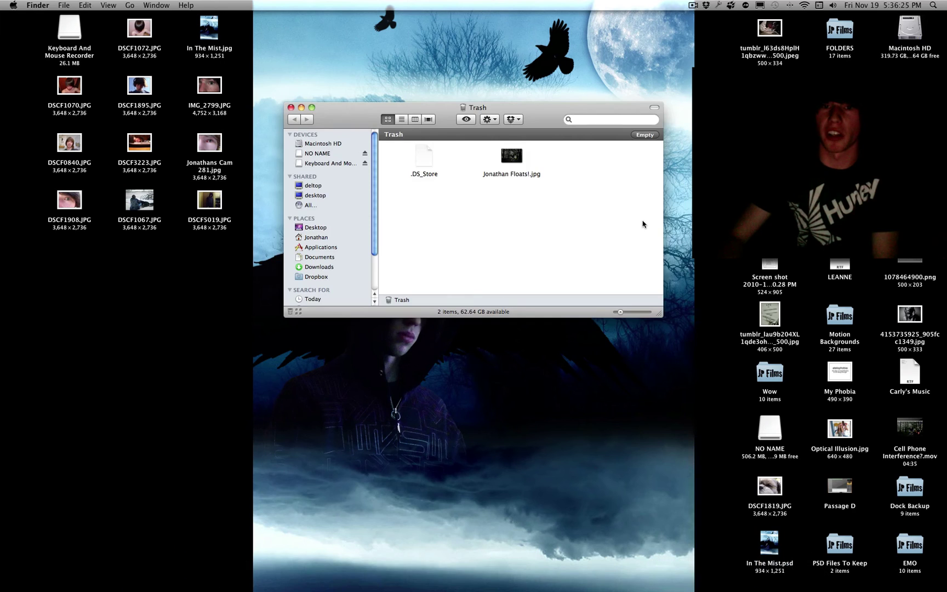
{"action": "left_click", "coordinate": [645, 135]}
{"action": "left_click", "coordinate": [547, 191]}
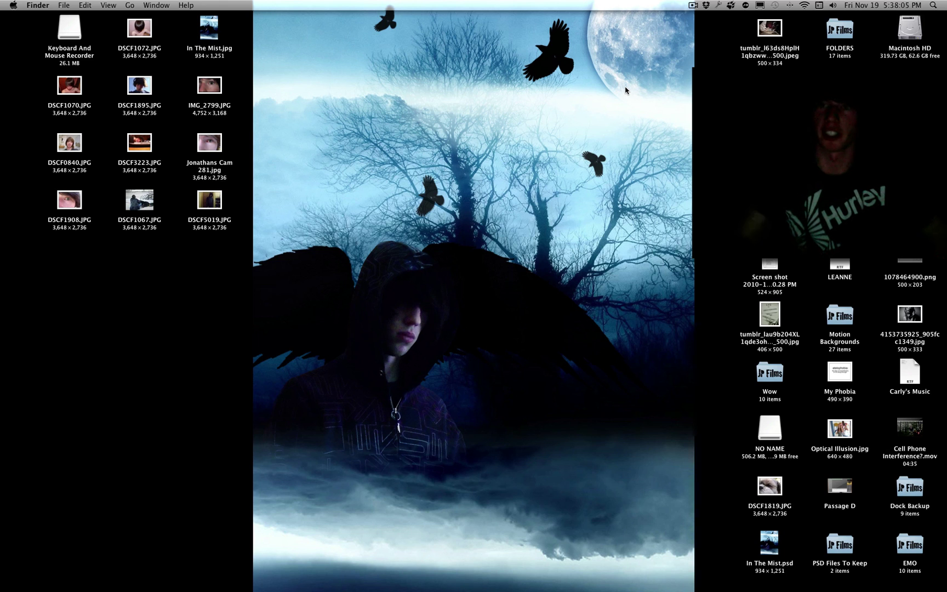
Bring up the screen recorder's menu-bar options, ready to choose Stop Record
{"action": "left_click", "coordinate": [693, 6]}
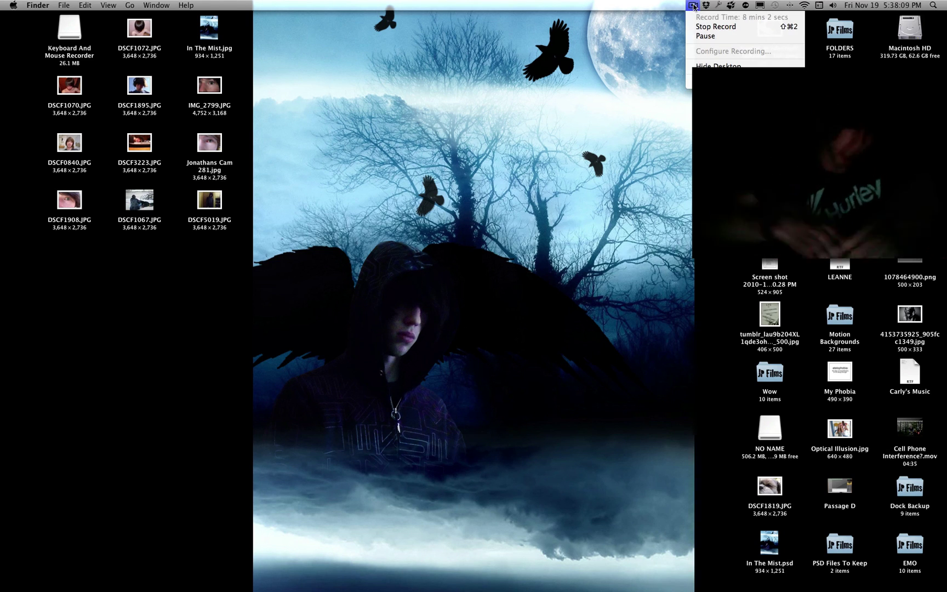
{"action": "left_click", "coordinate": [691, 4]}
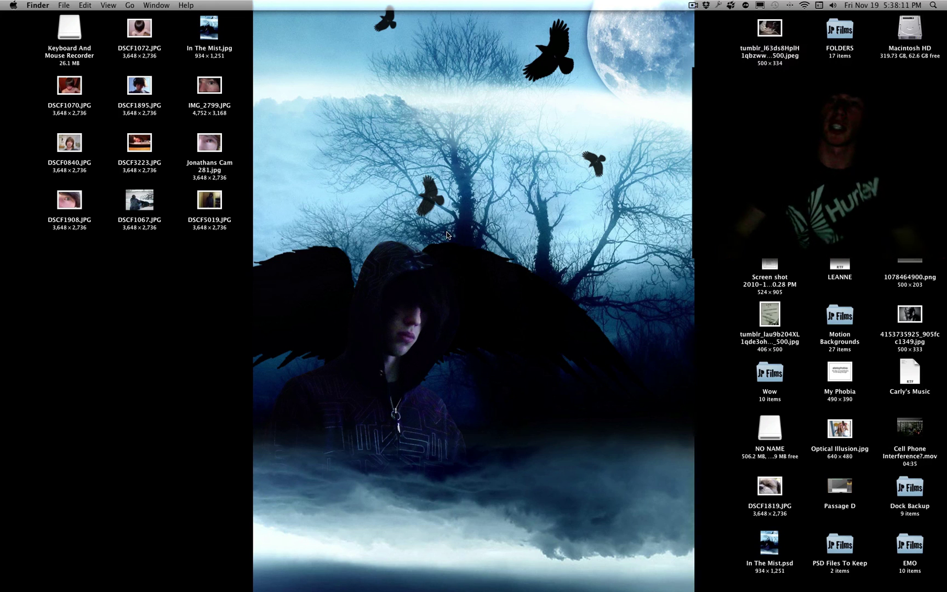
{"action": "left_click", "coordinate": [691, 5]}
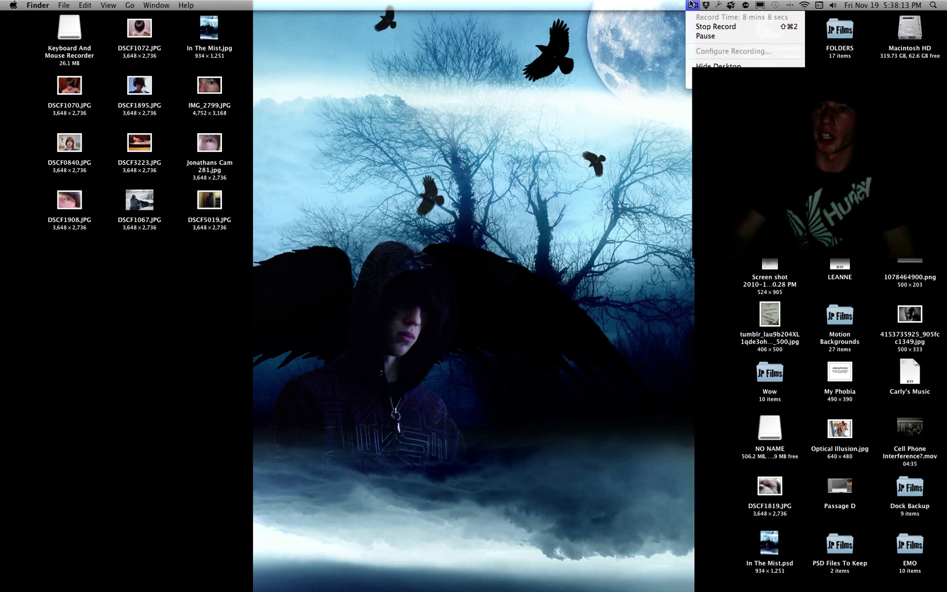
{"action": "left_click", "coordinate": [561, 101]}
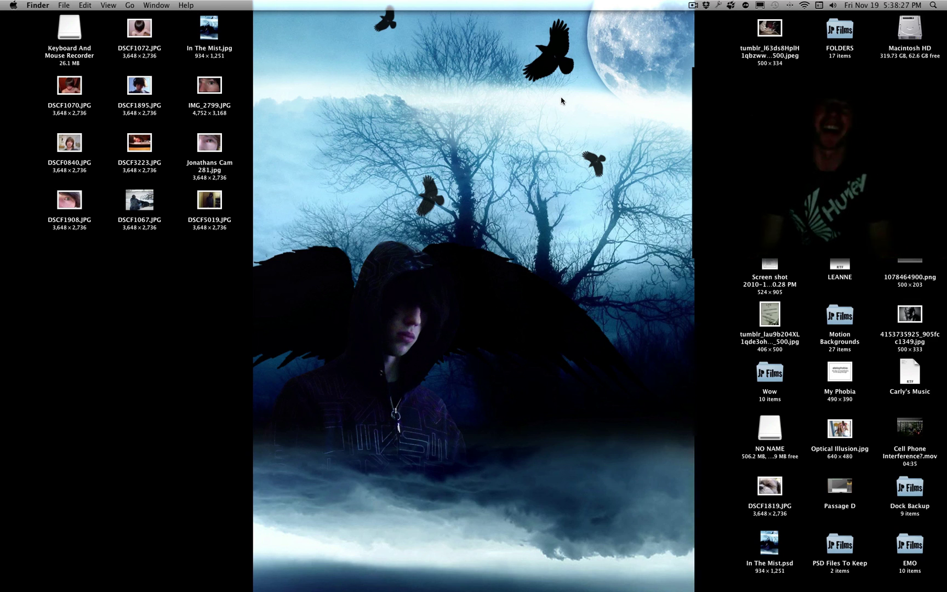
{"action": "left_click", "coordinate": [686, 6]}
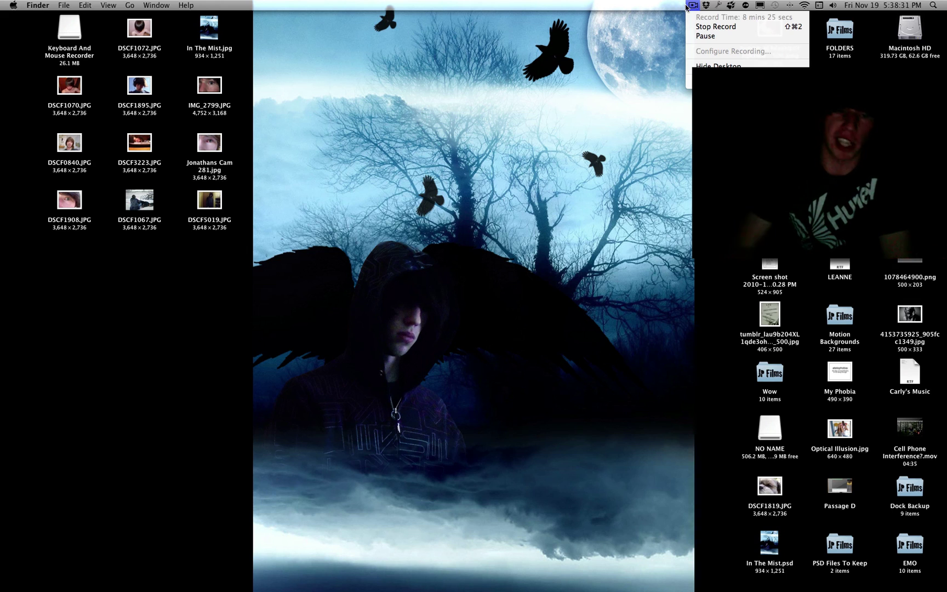